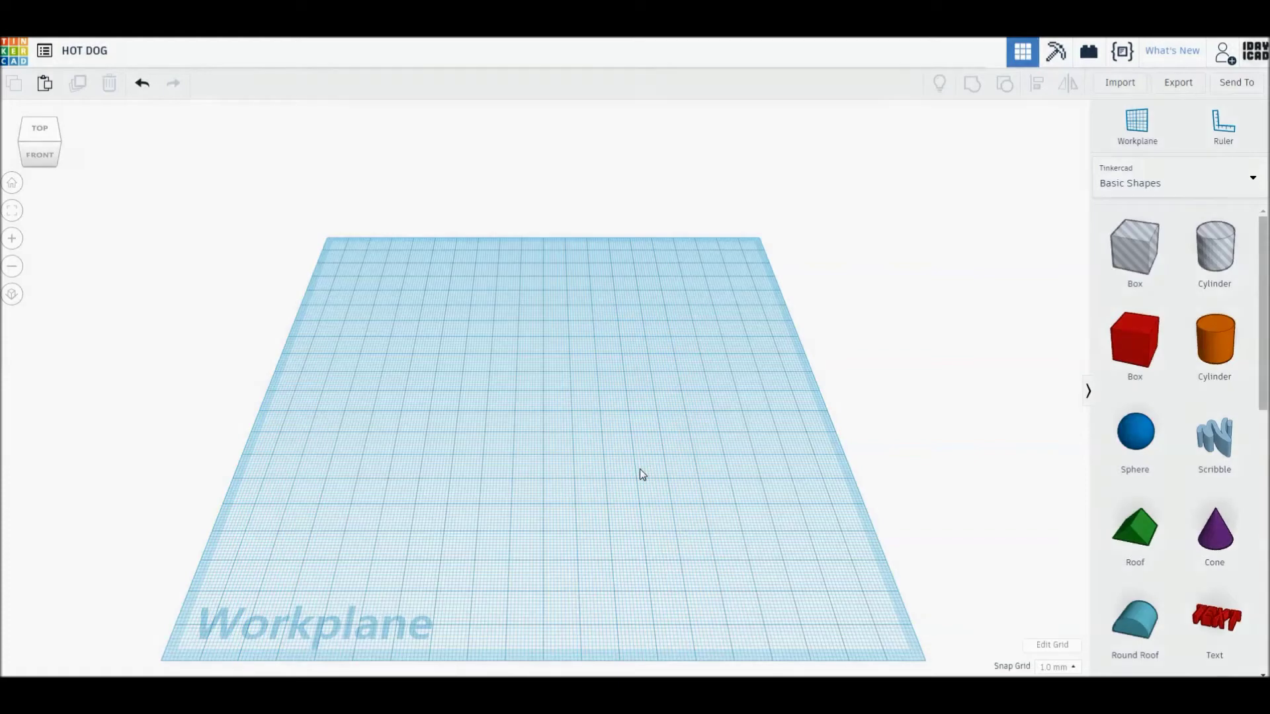
# - Build a capsule from a sphere, an 80 mm cylinder and a sphere copy at the far end
pyautogui.moveTo(1135, 431); pyautogui.dragTo(463, 390)
pyautogui.moveTo(1215, 339)
pyautogui.mouseDown()
pyautogui.moveTo(721, 353)
pyautogui.moveTo(672, 392)
pyautogui.mouseUp()
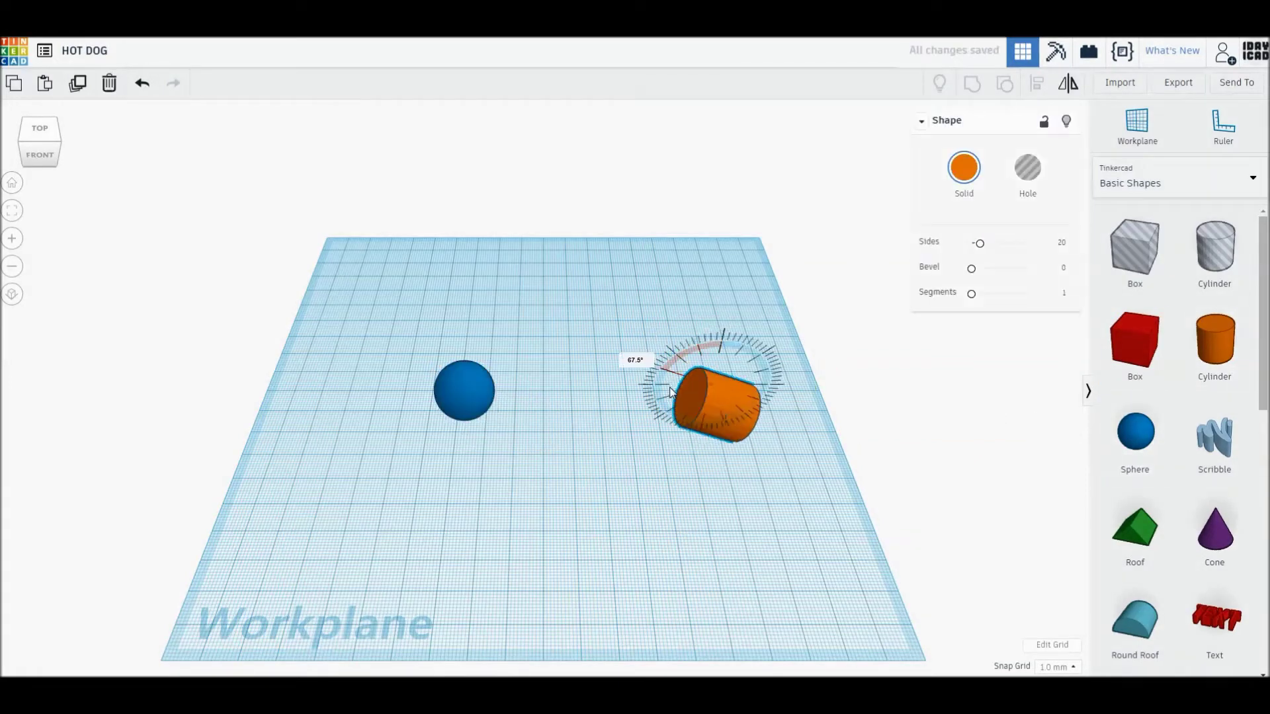
pyautogui.write('80')
pyautogui.press('Return')
pyautogui.click(40, 133)
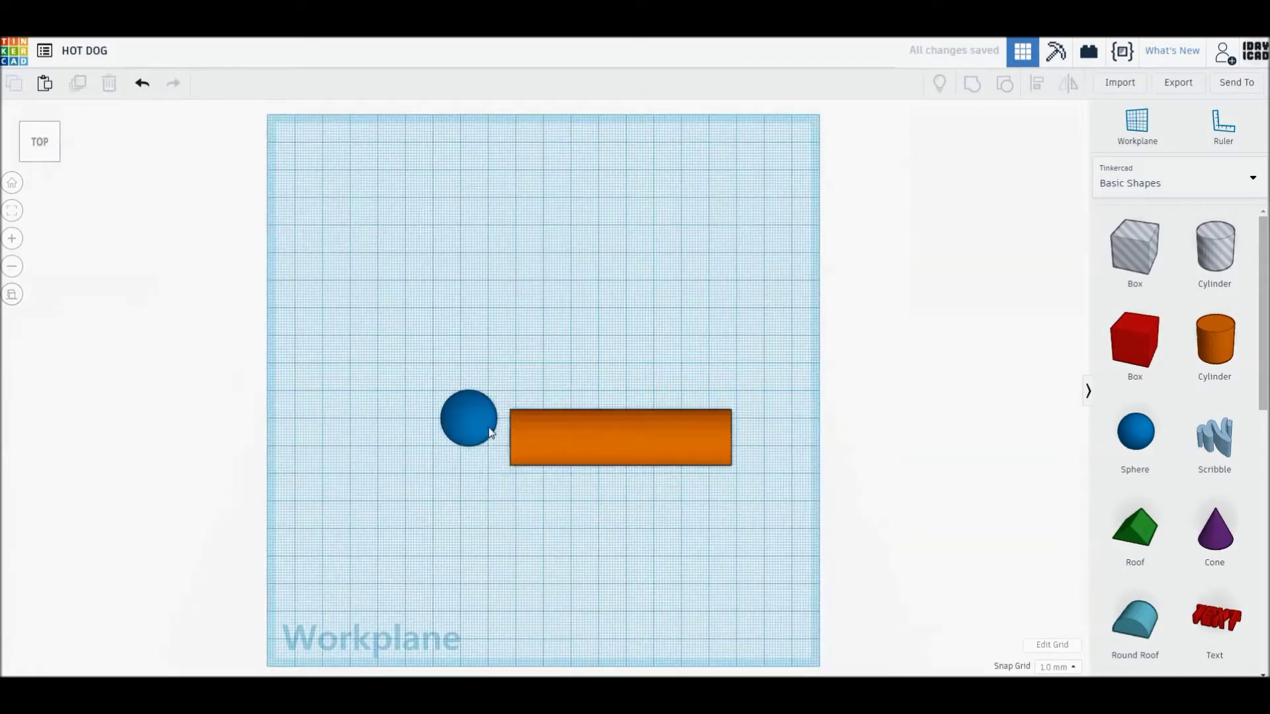
pyautogui.scroll(3, 532, 475)
pyautogui.moveTo(547, 499); pyautogui.dragTo(457, 465)
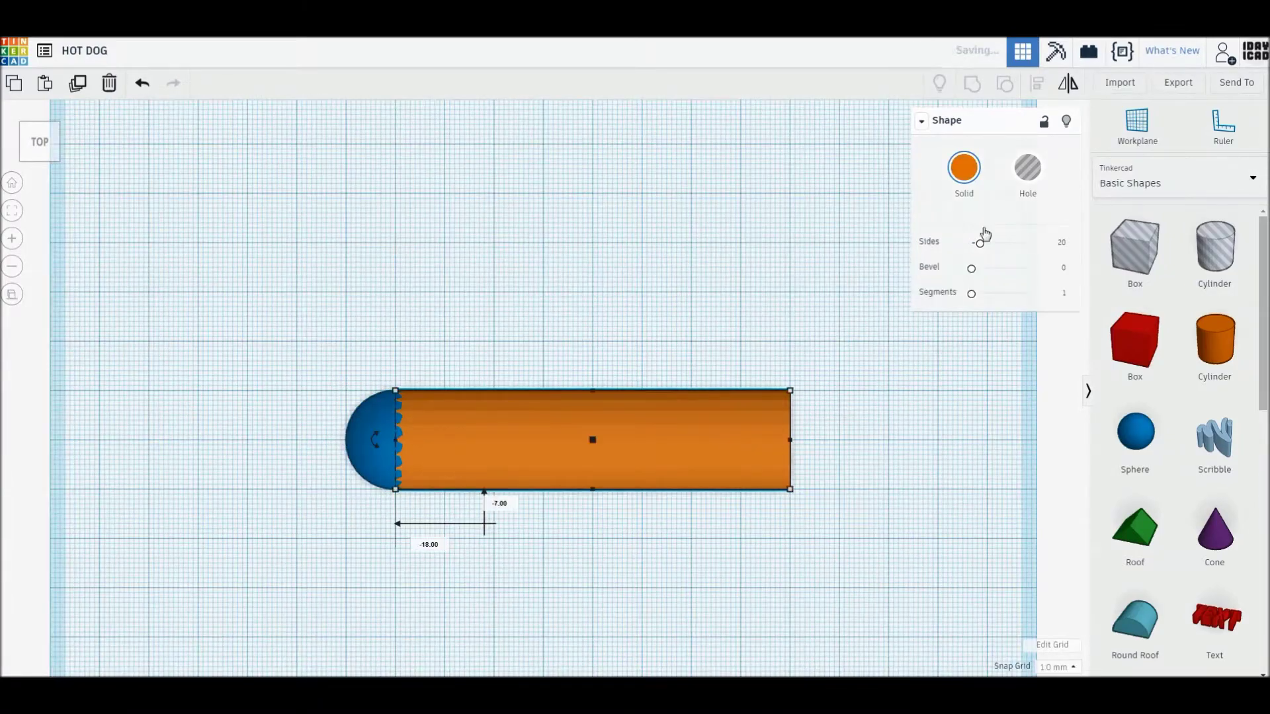
pyautogui.click(372, 475)
pyautogui.moveTo(745, 470); pyautogui.dragTo(787, 471)
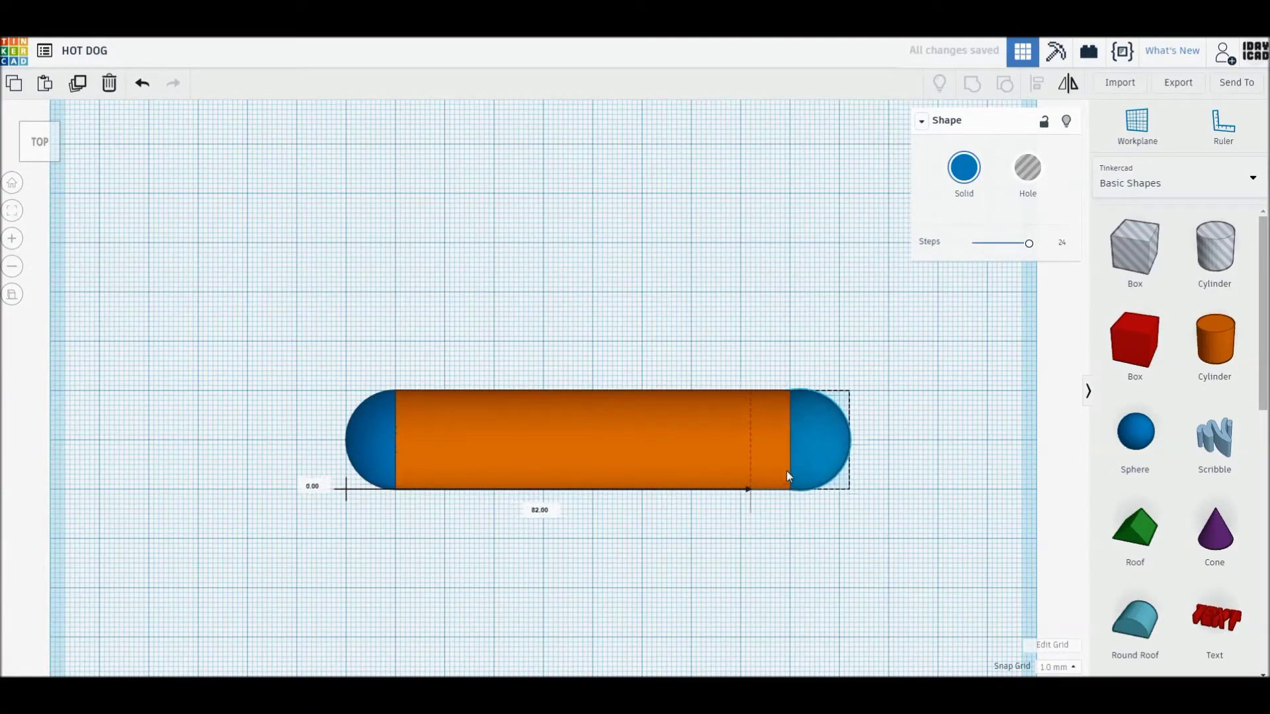
# - Group the three pieces, colour the capsule dark red, move it up and paste a copy
pyautogui.moveTo(175, 539); pyautogui.dragTo(908, 354)
pyautogui.click(964, 167)
pyautogui.hotkey('ctrl', 'g')
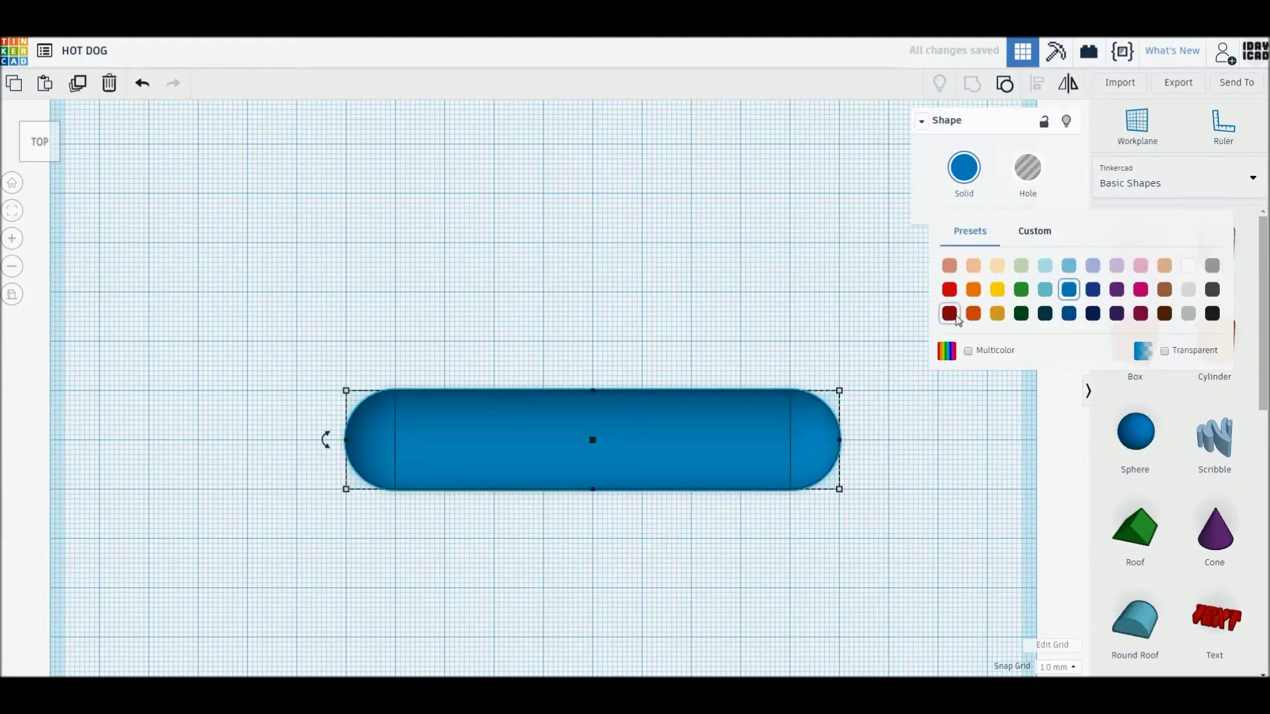
pyautogui.click(949, 289)
pyautogui.moveTo(593, 440); pyautogui.dragTo(434, 178)
pyautogui.hotkey('ctrl', 'v')
pyautogui.hotkey('ctrl', 'shift', 'g')
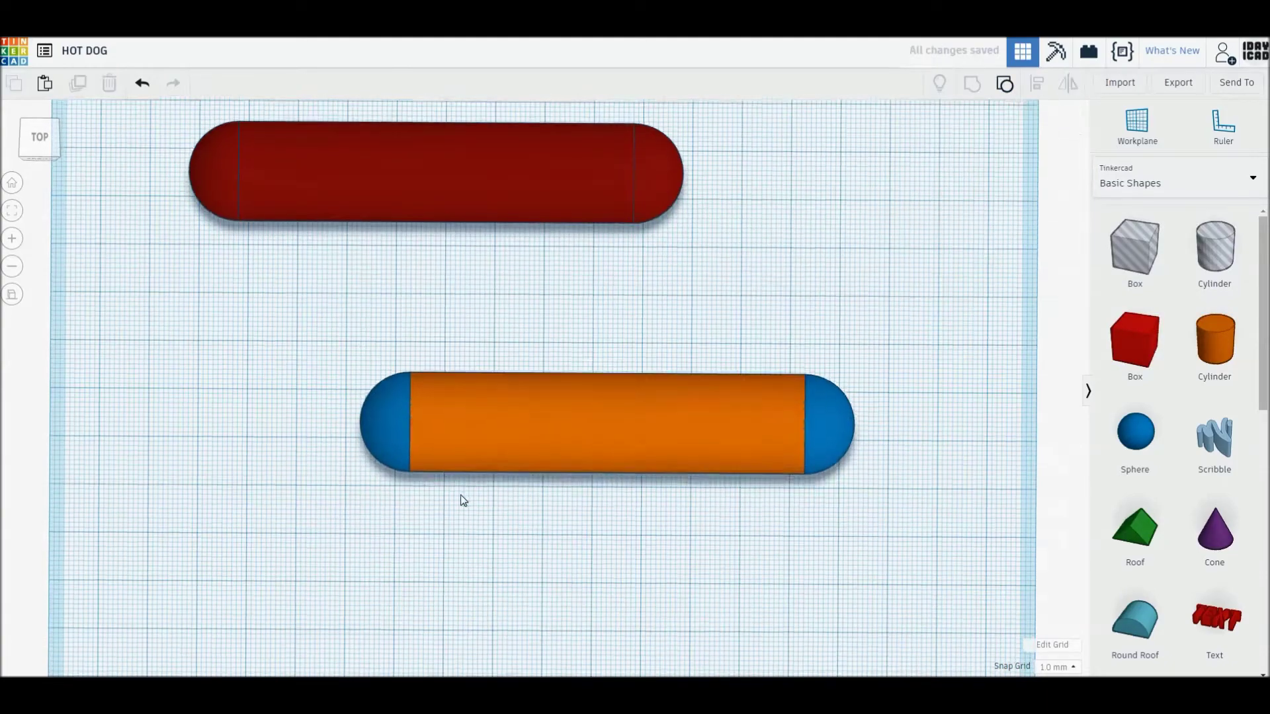
# - Regroup the copied capsule, enlarge it for the bun and stretch a hole box across it
pyautogui.hotkey('ctrl', 'g')
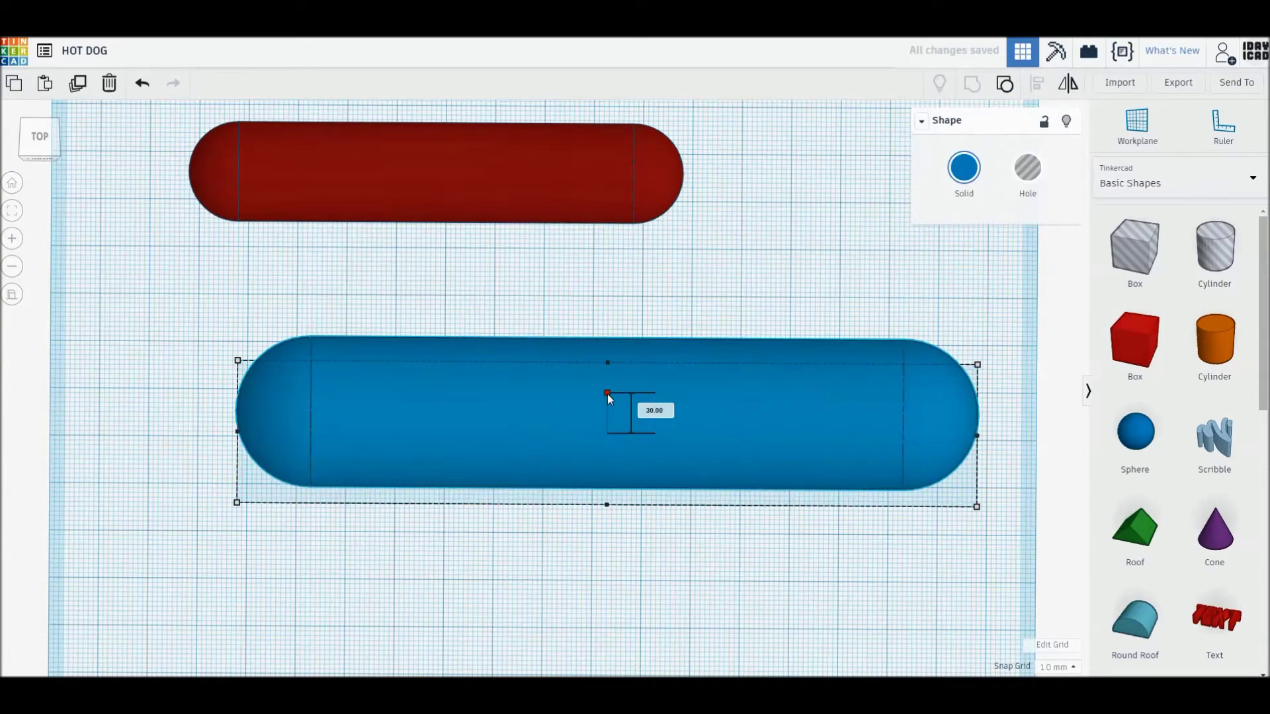
pyautogui.moveTo(978, 433)
pyautogui.mouseDown()
pyautogui.moveTo(727, 453)
pyautogui.moveTo(672, 431)
pyautogui.moveTo(700, 433)
pyautogui.mouseUp()
pyautogui.moveTo(1121, 266); pyautogui.dragTo(321, 326)
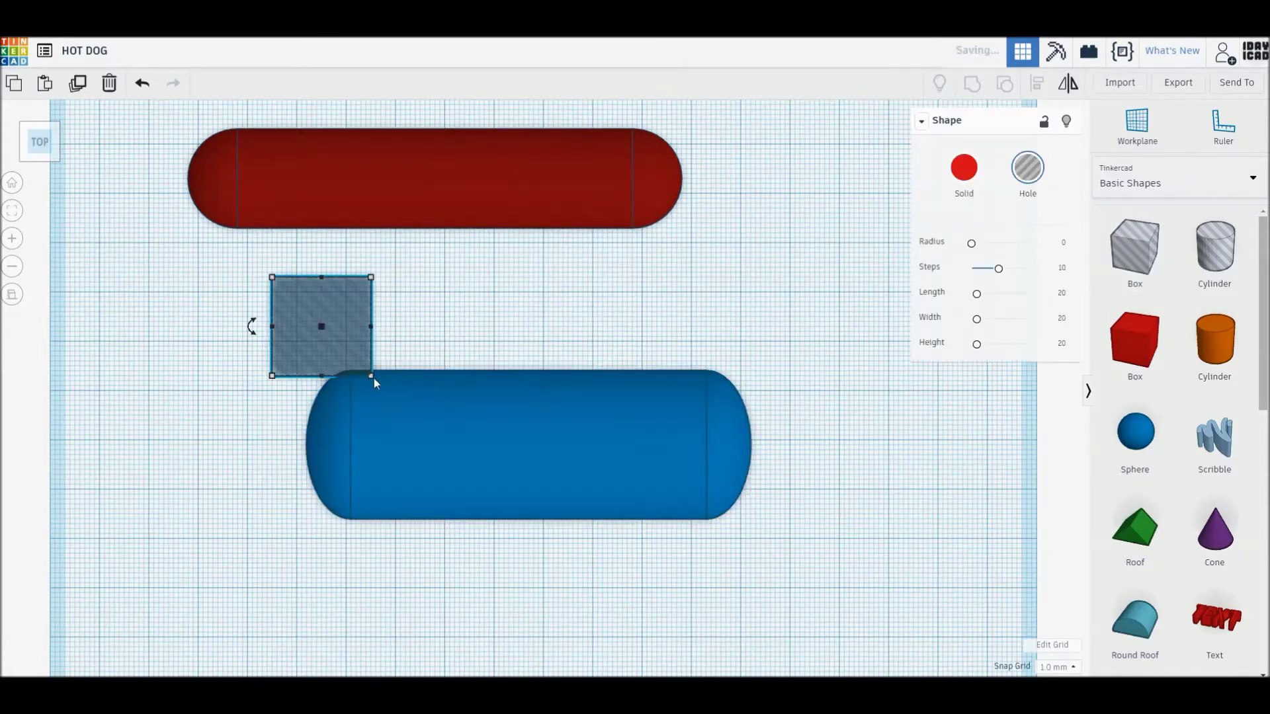
pyautogui.moveTo(373, 378)
pyautogui.mouseDown()
pyautogui.moveTo(766, 440)
pyautogui.moveTo(771, 459)
pyautogui.mouseUp()
pyautogui.click(696, 498)
pyautogui.click(773, 459)
pyautogui.moveTo(773, 459); pyautogui.dragTo(539, 366, button='right')
# - Cut the hole box out of the capsule and rotate the split bun about its long axis
pyautogui.click(538, 370)
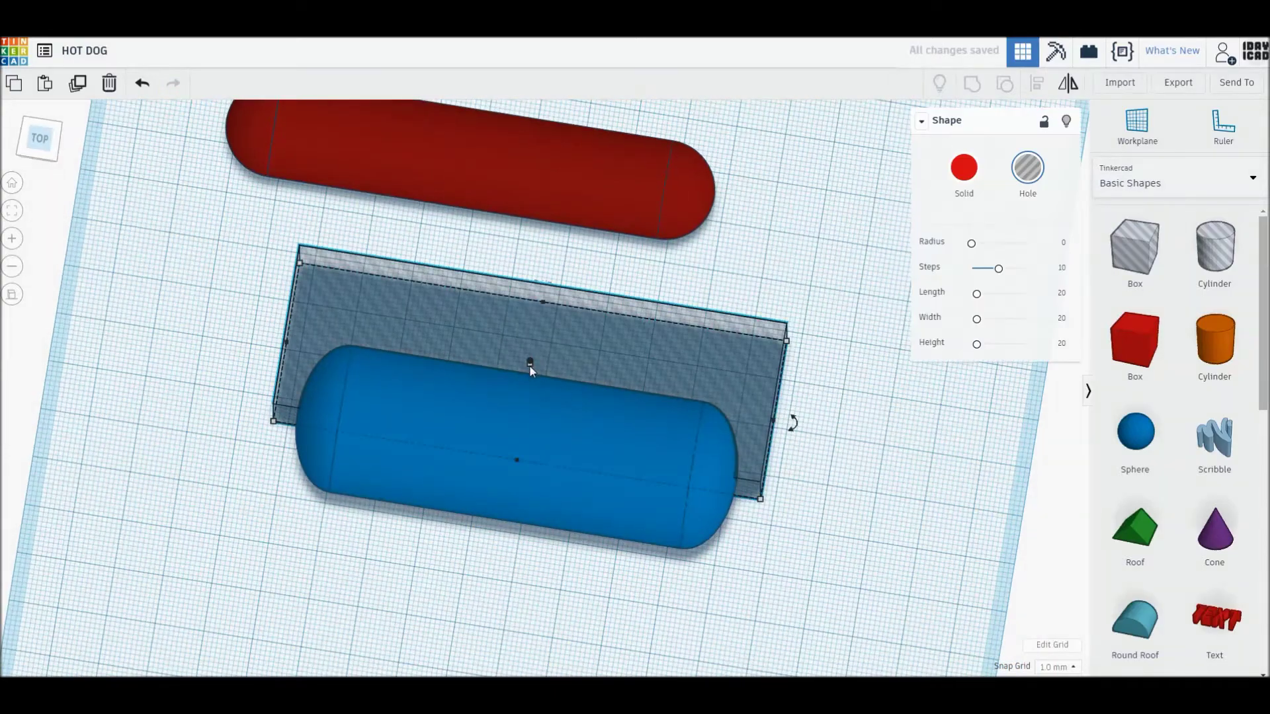
pyautogui.keyDown('shift'); pyautogui.click(585, 371); pyautogui.keyUp('shift')
pyautogui.click(972, 82)
pyautogui.moveTo(913, 244)
pyautogui.mouseDown(button='right')
pyautogui.moveTo(546, 515)
pyautogui.moveTo(316, 249)
pyautogui.mouseUp(button='right')
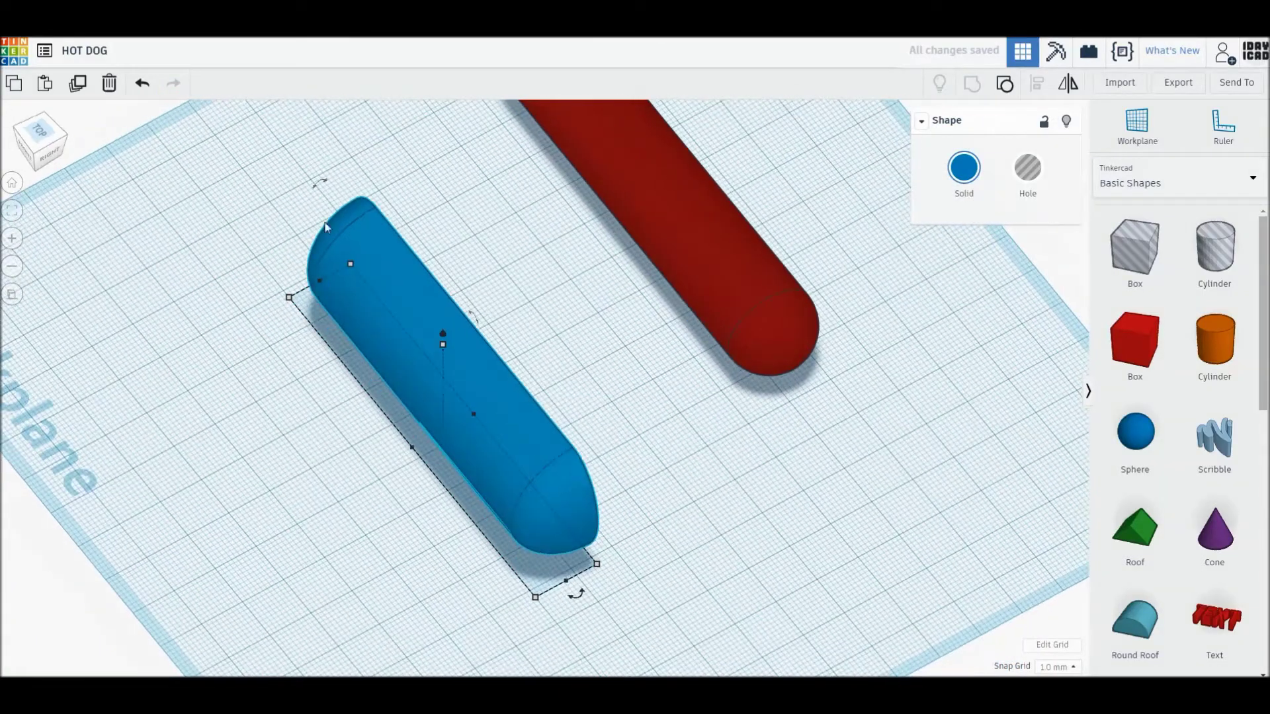
pyautogui.moveTo(315, 248); pyautogui.dragTo(617, 578)
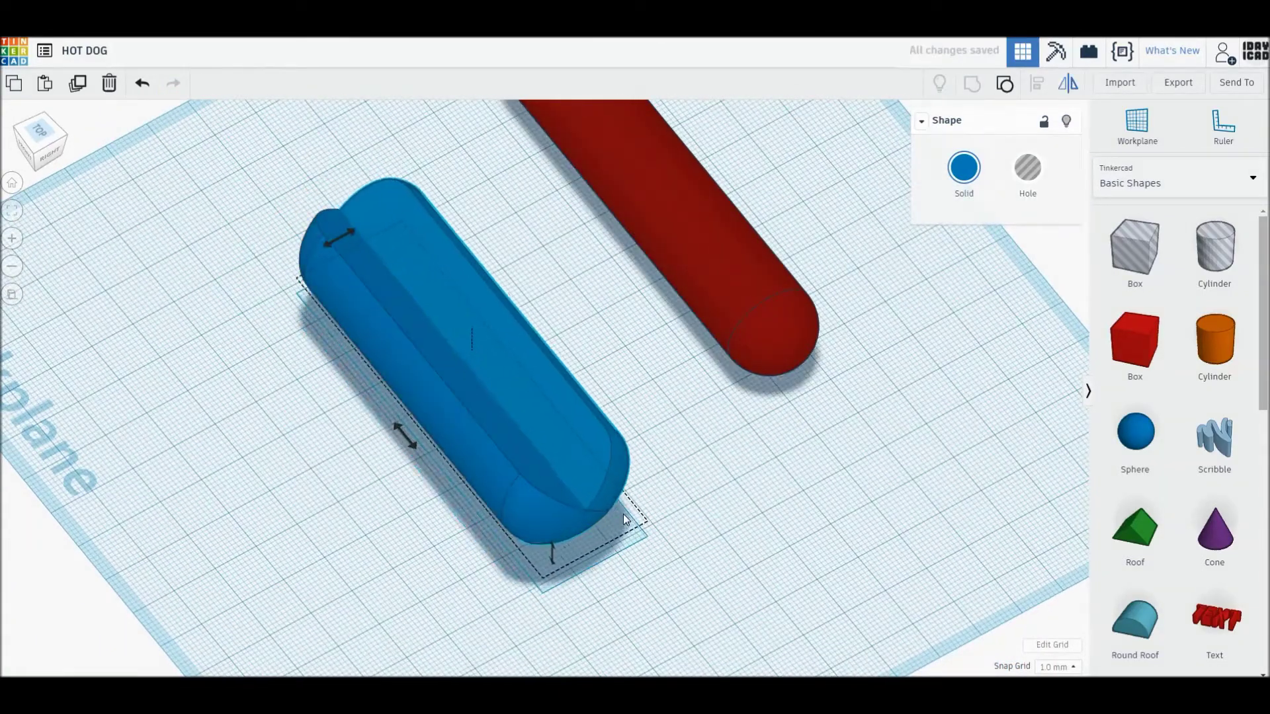
# - Colour the bun tan and select it together with the red sausage for aligning
pyautogui.click(965, 169)
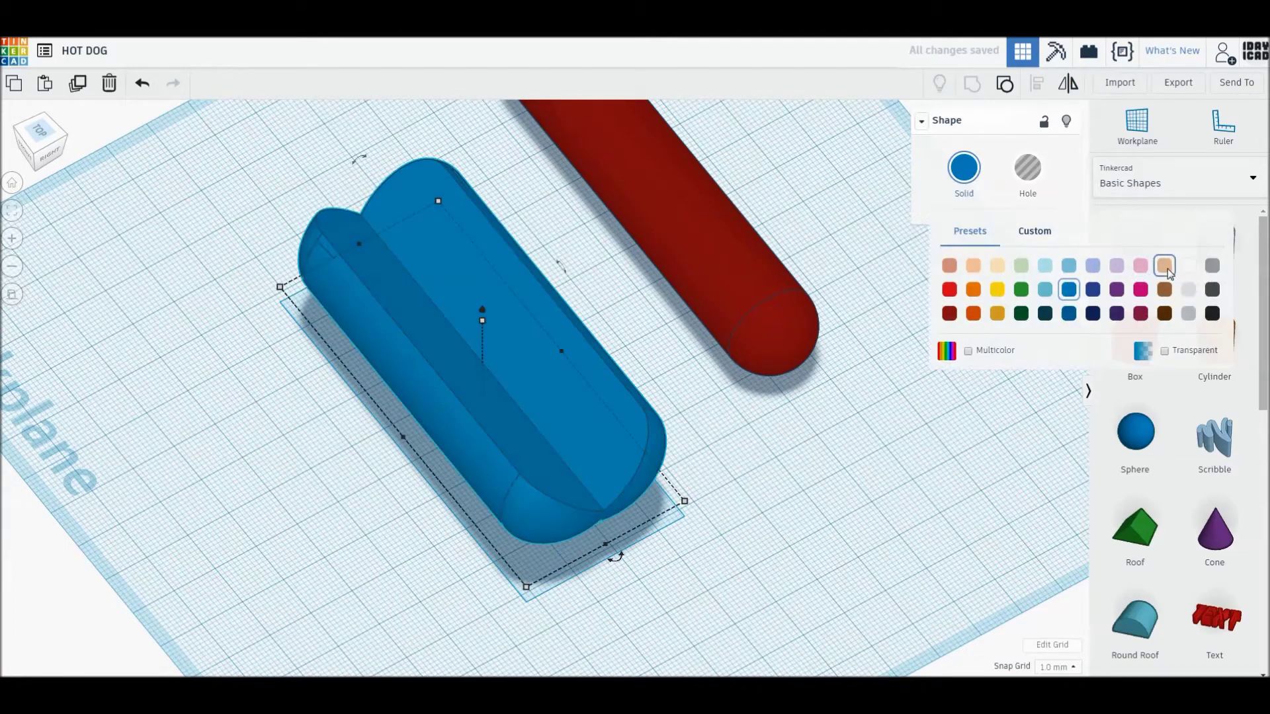
pyautogui.click(1162, 261)
pyautogui.click(751, 454)
pyautogui.moveTo(752, 454); pyautogui.dragTo(700, 427, button='right')
pyautogui.hotkey('ctrl', 'a')
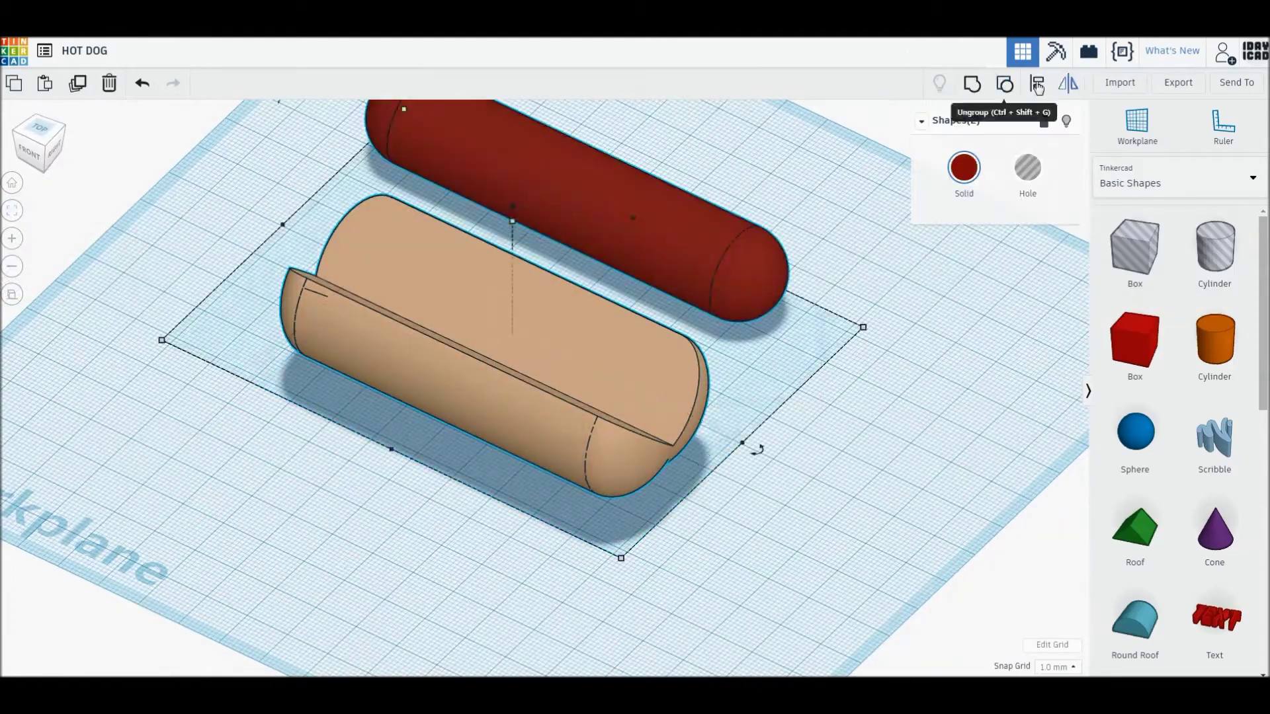
pyautogui.click(382, 458)
# - Undo a bun colour change, restore its tan colour and reselect the bun and sausage
pyautogui.click(695, 331)
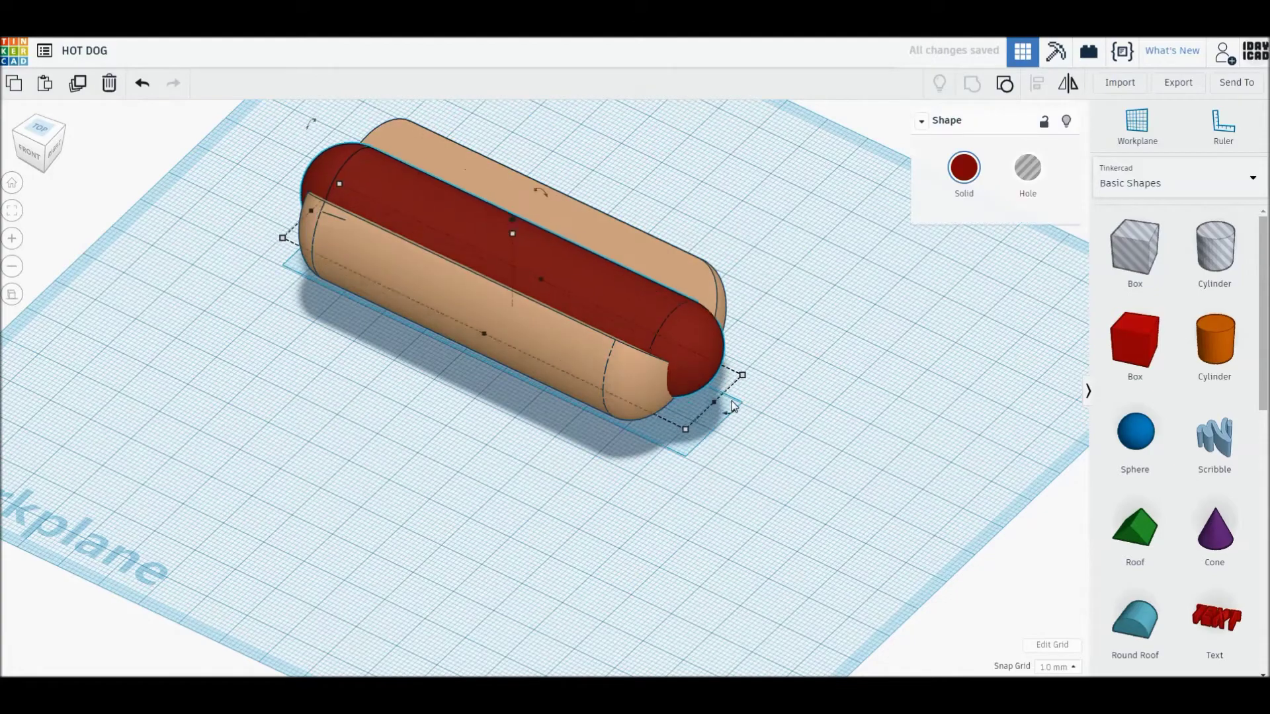
pyautogui.moveTo(732, 401)
pyautogui.mouseDown(button='right')
pyautogui.moveTo(569, 422)
pyautogui.moveTo(695, 397)
pyautogui.mouseUp(button='right')
pyautogui.hotkey('ctrl', 'z')
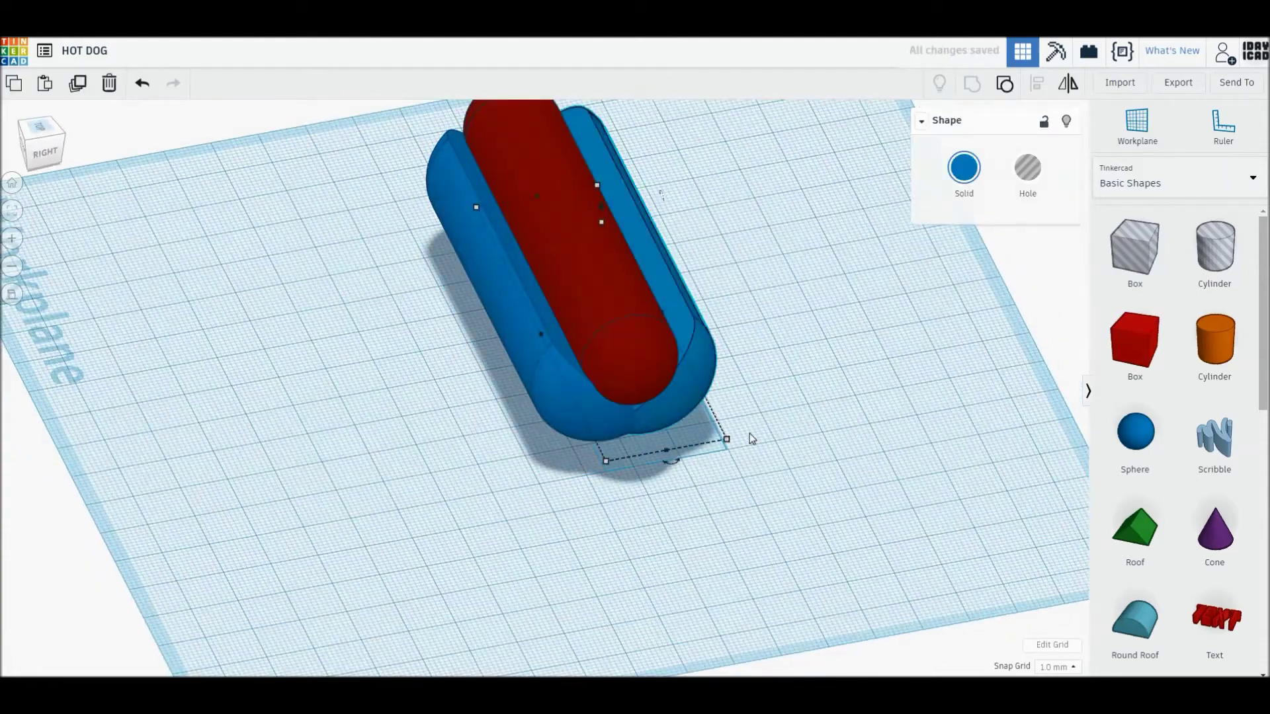
pyautogui.click(964, 167)
pyautogui.click(992, 298)
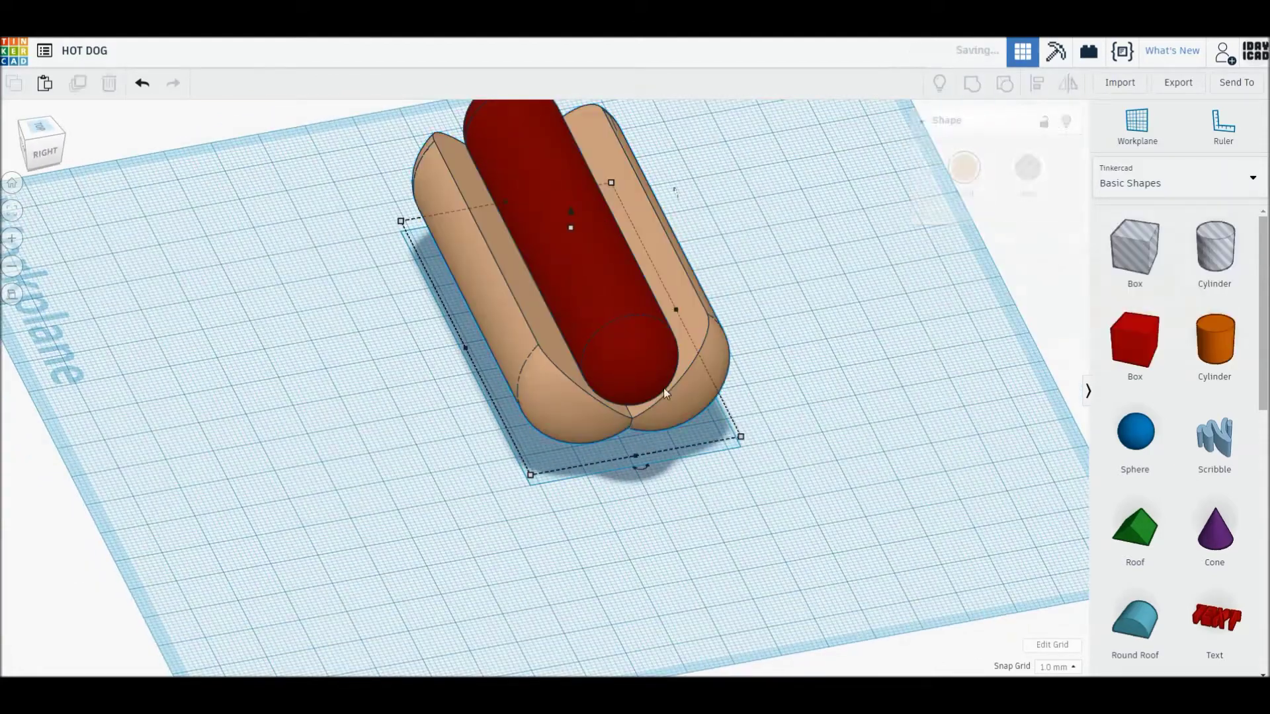
pyautogui.hotkey('ctrl', 'a')
pyautogui.click(636, 389)
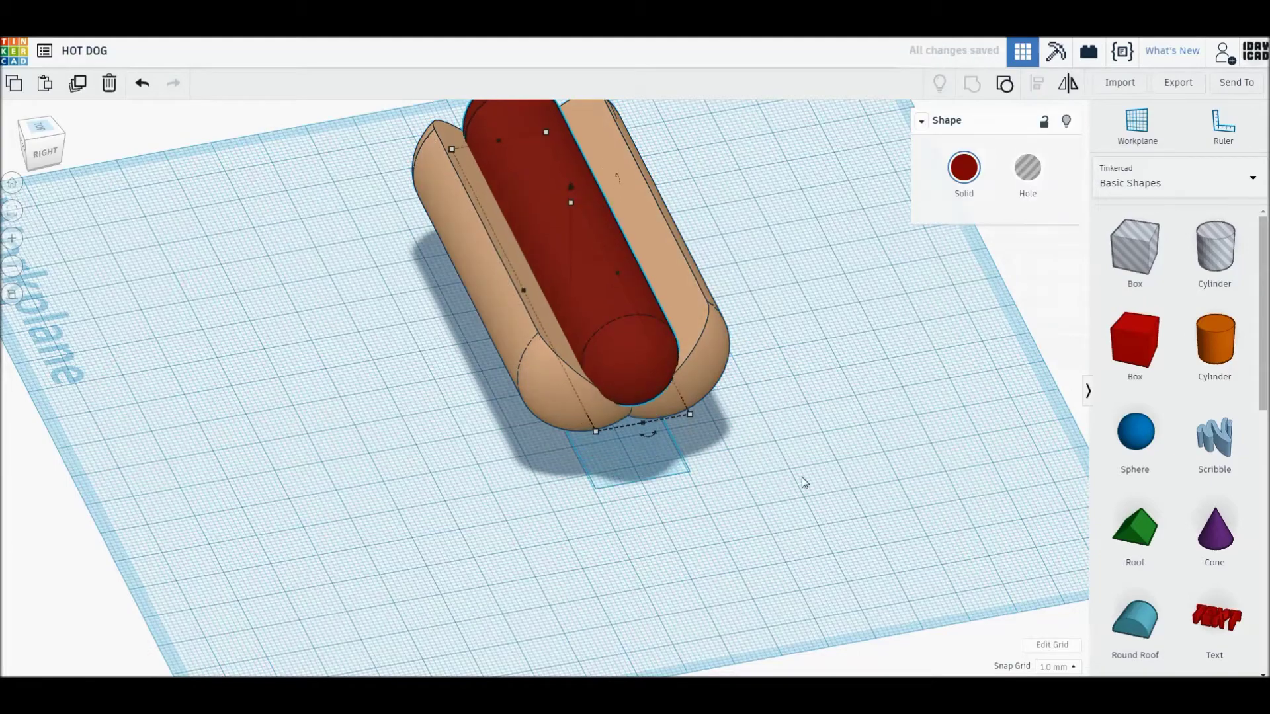
# - Lengthen the bun to 85 mm from a near-top view, then add a box to the workplane
pyautogui.moveTo(802, 477); pyautogui.dragTo(813, 574, button='right')
pyautogui.hotkey('ctrl', 'a')
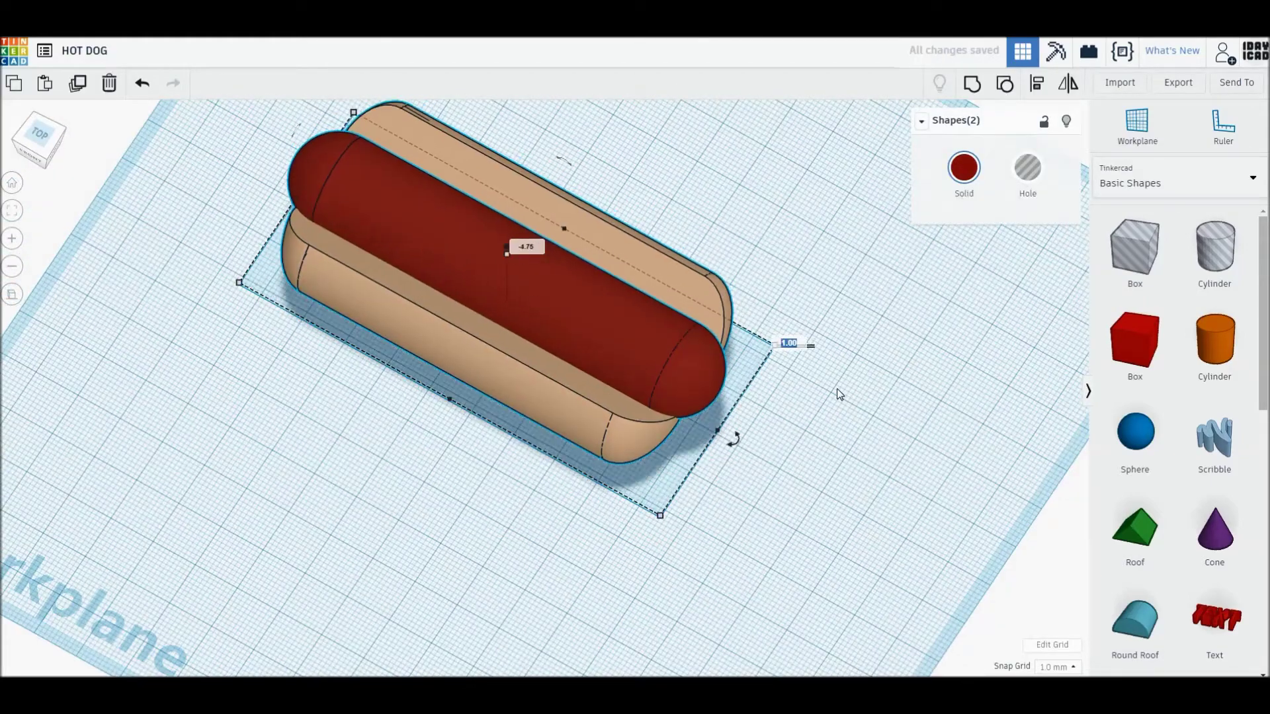
pyautogui.click(813, 405)
pyautogui.moveTo(813, 405); pyautogui.dragTo(688, 391, button='right')
pyautogui.click(688, 390)
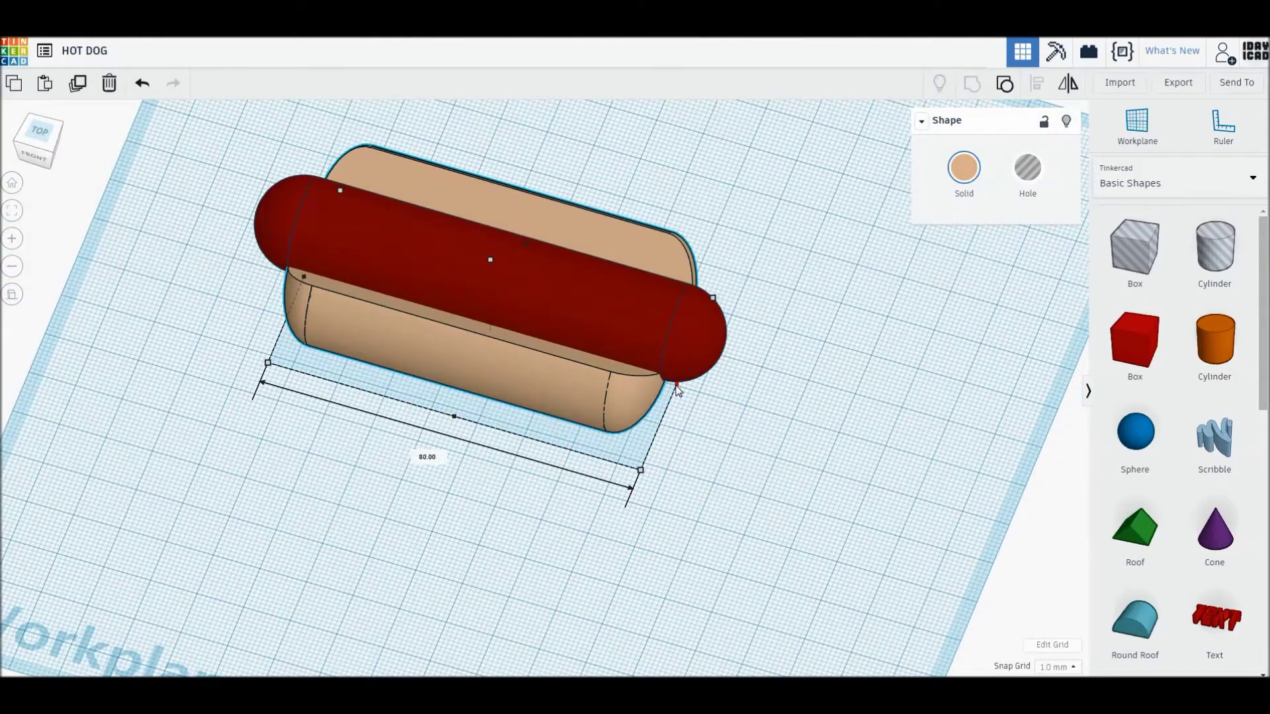
pyautogui.click(478, 496)
pyautogui.moveTo(1125, 337); pyautogui.dragTo(767, 497)
# - Delete the stray box and draw a zigzag Scribble shape beside the hot dog
pyautogui.press('Delete')
pyautogui.click(756, 539)
pyautogui.moveTo(312, 433); pyautogui.dragTo(337, 405)
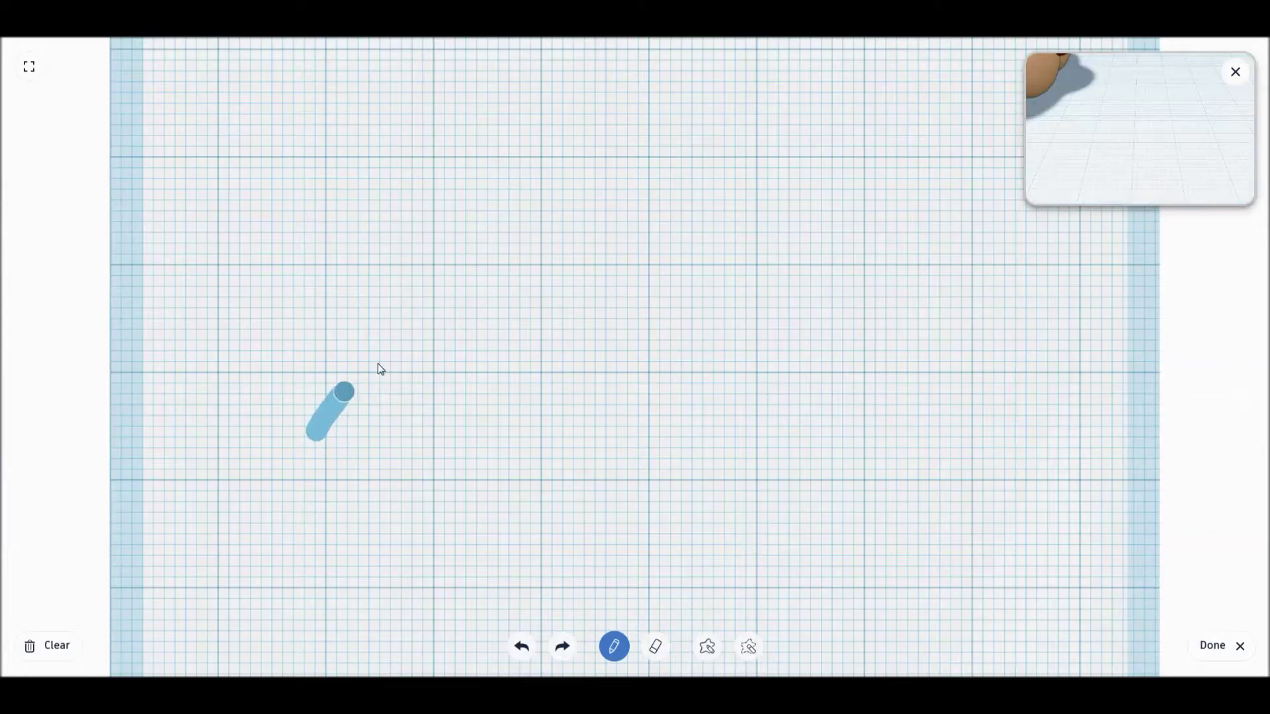
pyautogui.moveTo(719, 403); pyautogui.dragTo(986, 394)
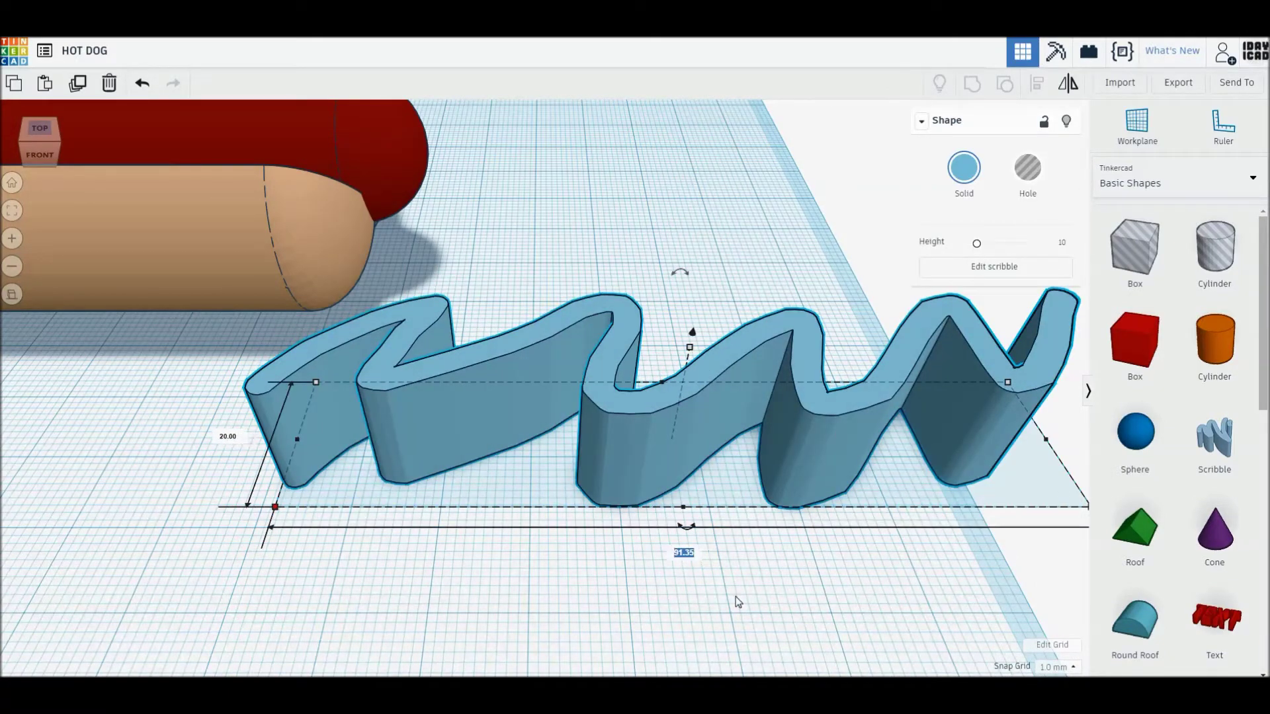
# - Add a 90 mm box with a sideways hole cylinder stretched through it
pyautogui.moveTo(1135, 339); pyautogui.dragTo(435, 502)
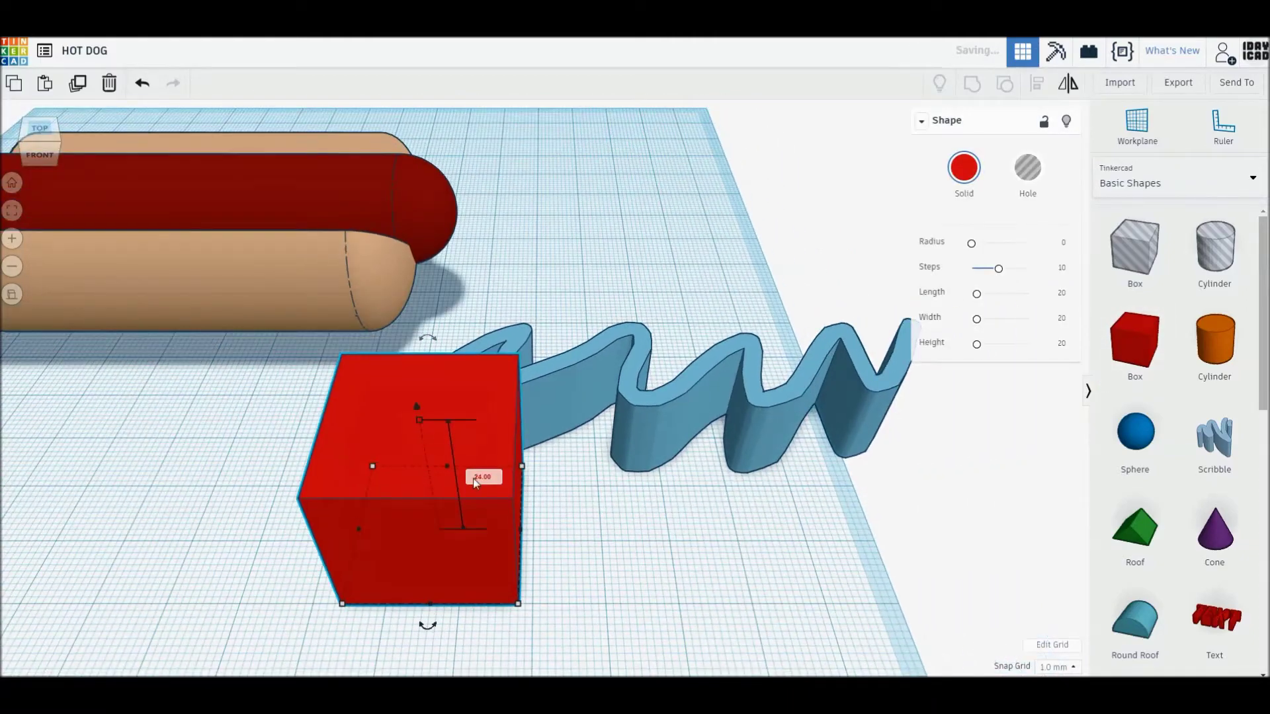
pyautogui.moveTo(1216, 246); pyautogui.dragTo(853, 503)
pyautogui.moveTo(856, 390)
pyautogui.mouseDown()
pyautogui.moveTo(776, 460)
pyautogui.moveTo(646, 465)
pyautogui.mouseUp()
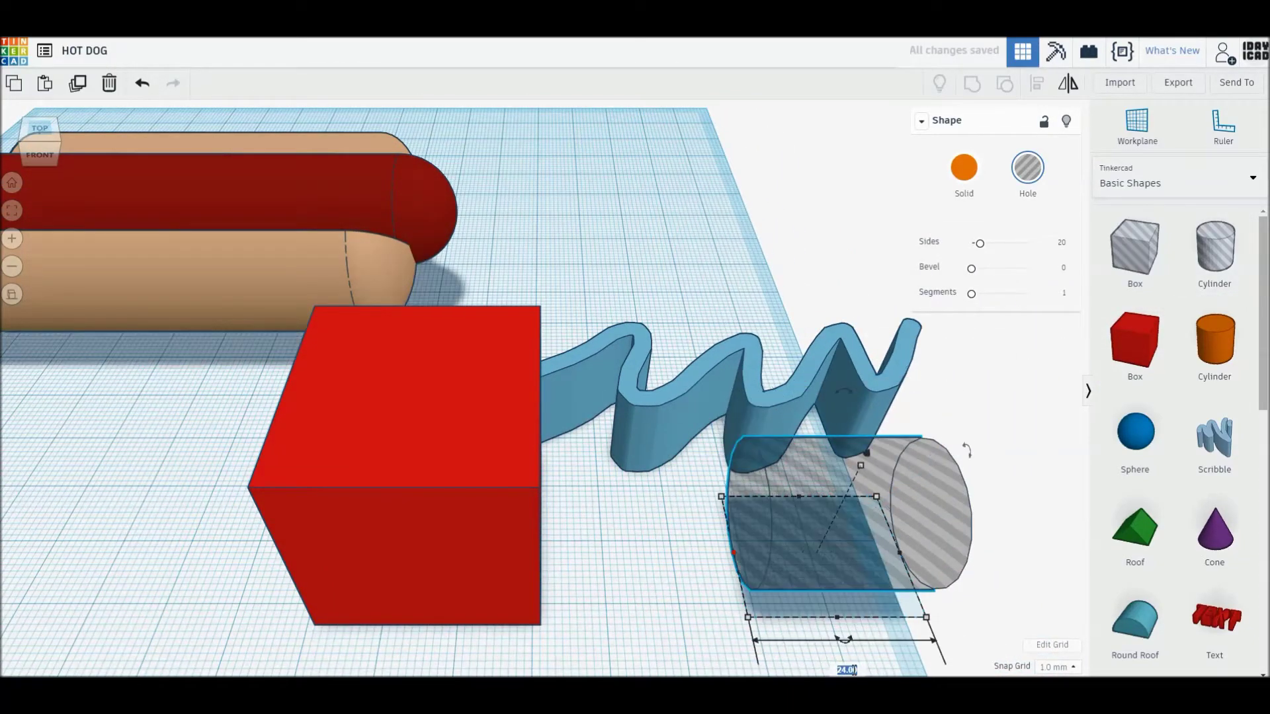
pyautogui.moveTo(760, 554); pyautogui.dragTo(529, 565)
pyautogui.click(519, 567)
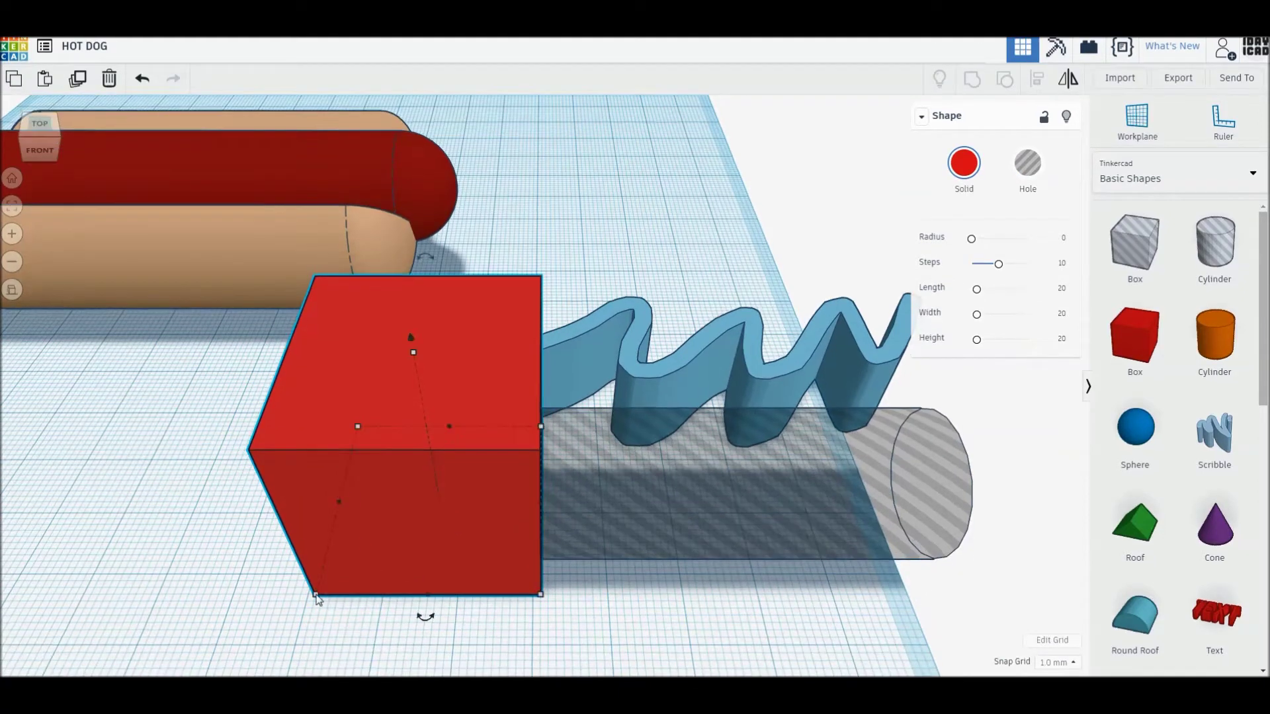
pyautogui.write('90')
pyautogui.press('Return')
# - Turn the tunnelled box into a hole shape and switch to orthographic view
pyautogui.moveTo(428, 614)
pyautogui.mouseDown(button='right')
pyautogui.moveTo(417, 595)
pyautogui.moveTo(481, 620)
pyautogui.mouseUp(button='right')
pyautogui.scroll(-5, 476, 514)
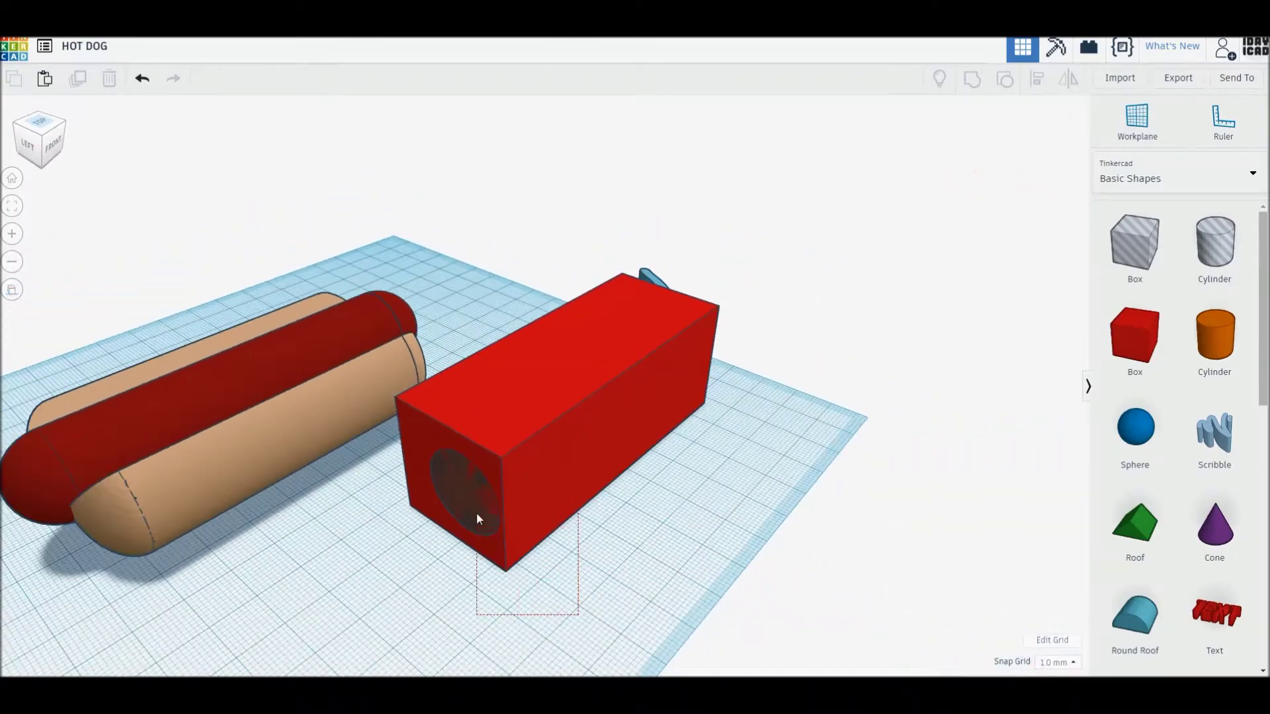
pyautogui.click(970, 86)
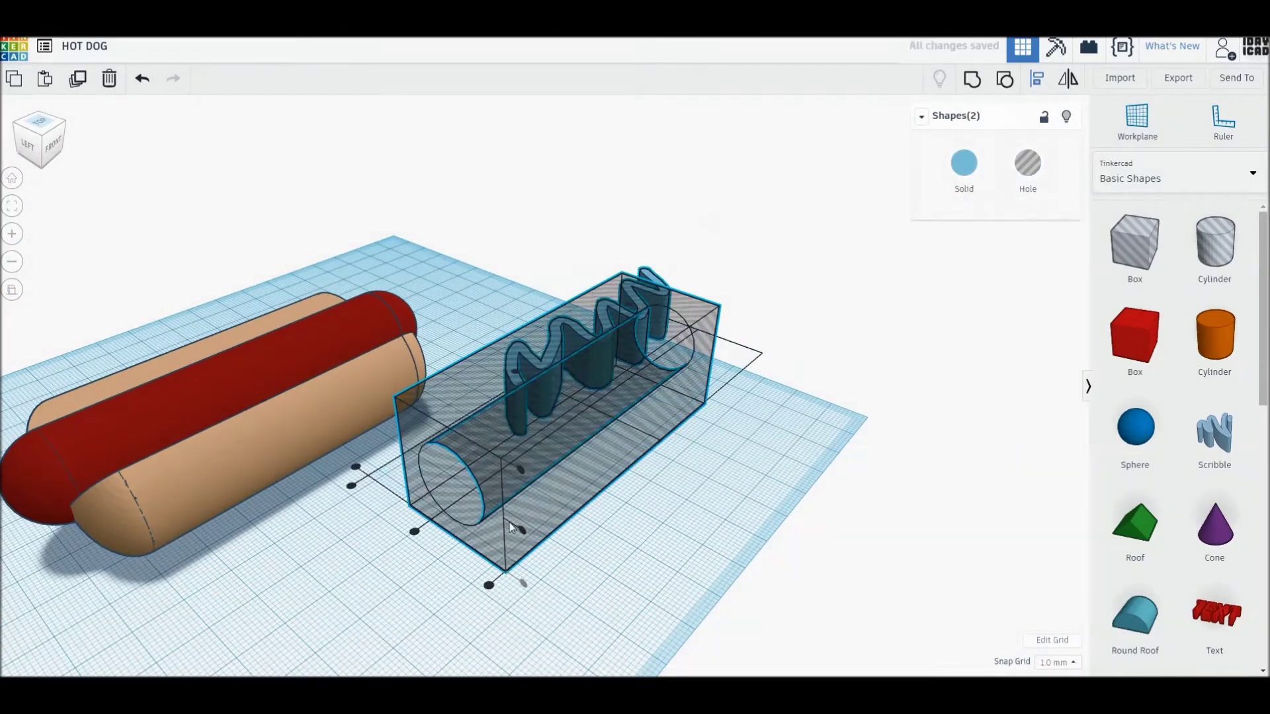
pyautogui.moveTo(592, 467)
pyautogui.mouseDown(button='right')
pyautogui.moveTo(457, 482)
pyautogui.moveTo(682, 530)
pyautogui.moveTo(523, 385)
pyautogui.mouseUp(button='right')
pyautogui.click(12, 289)
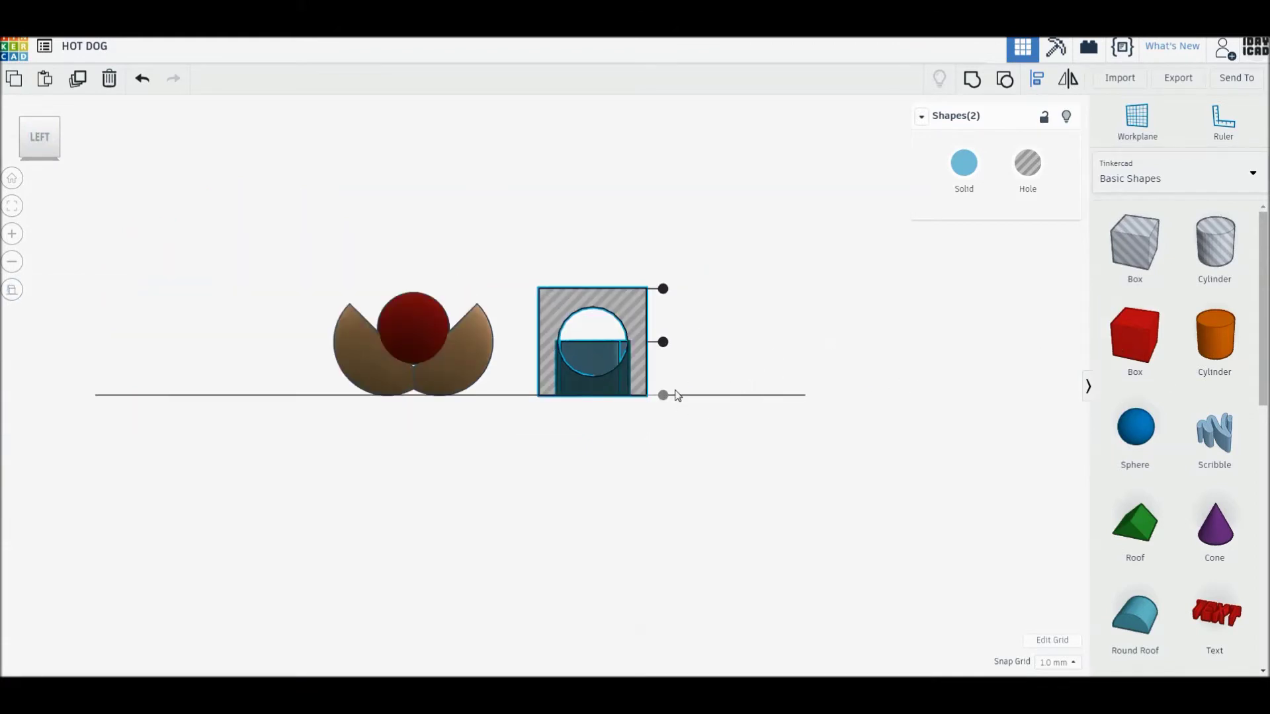
# - Raise the zigzag scribble into the tunnel's upper half and group it with the hole box
pyautogui.click(595, 360)
pyautogui.scroll(2, 559, 417)
pyautogui.scroll(5, 589, 418)
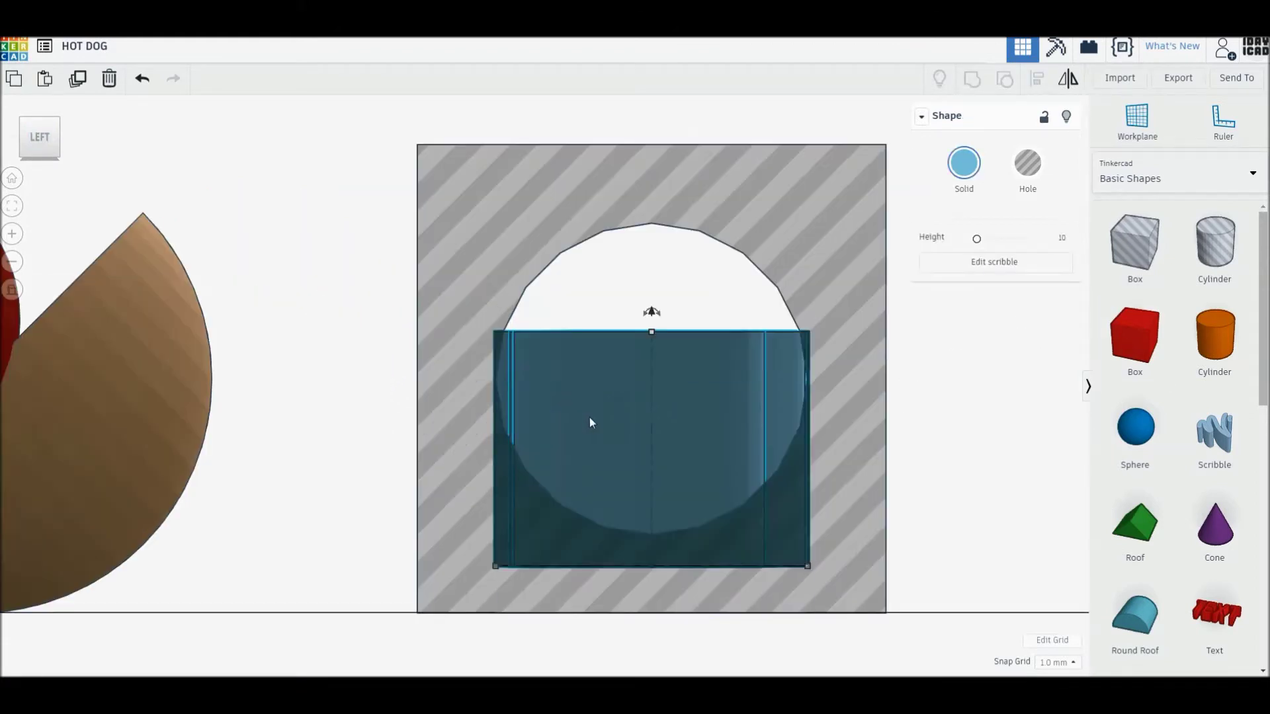
pyautogui.hotkey('ctrl', 'Up')
pyautogui.hotkey('ctrl', 'a')
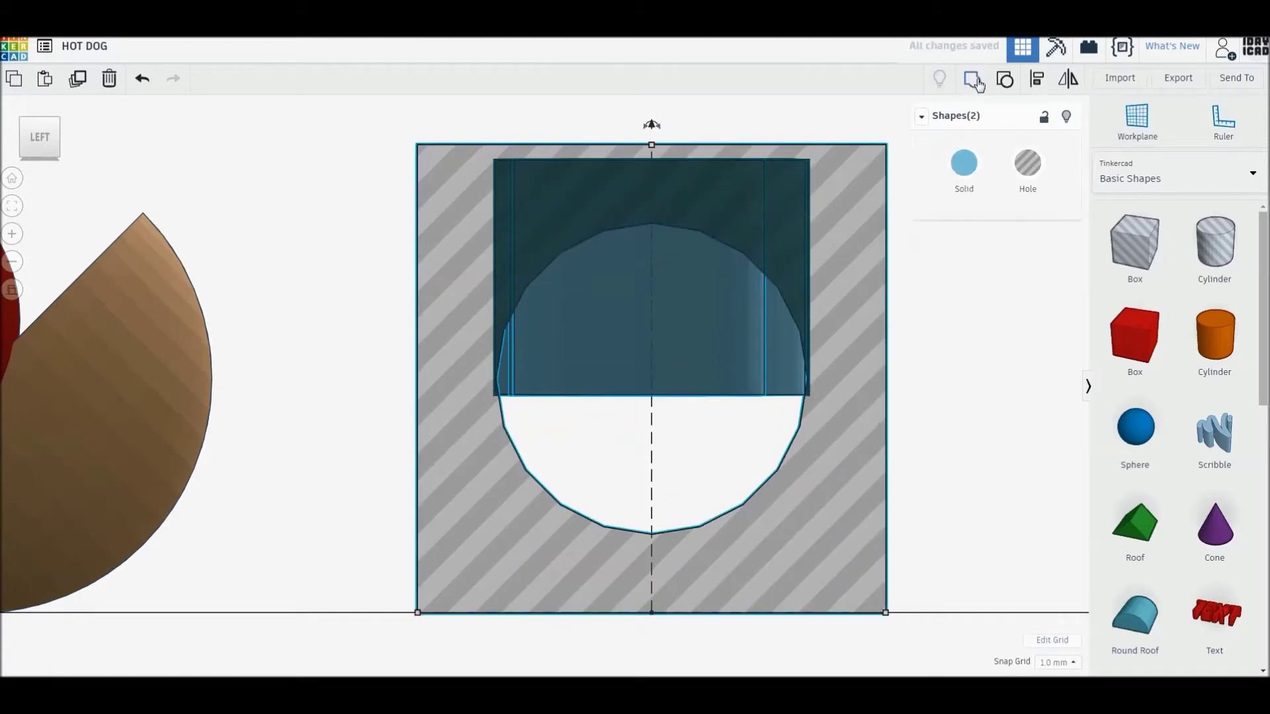
pyautogui.hotkey('ctrl', 'g')
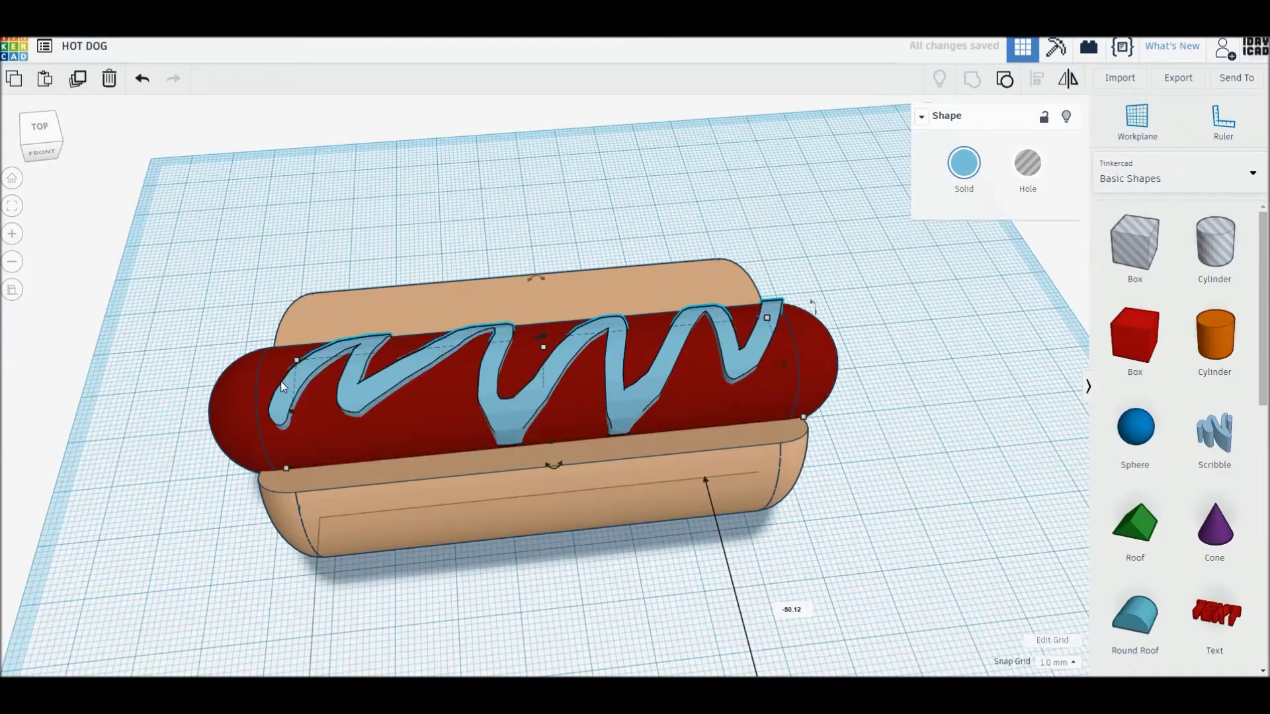
# - Select the squiggle with the sausage and orbit to check it lying along the top
pyautogui.keyDown('shift'); pyautogui.click(281, 381); pyautogui.keyUp('shift')
pyautogui.moveTo(281, 381); pyautogui.dragTo(584, 566, button='right')
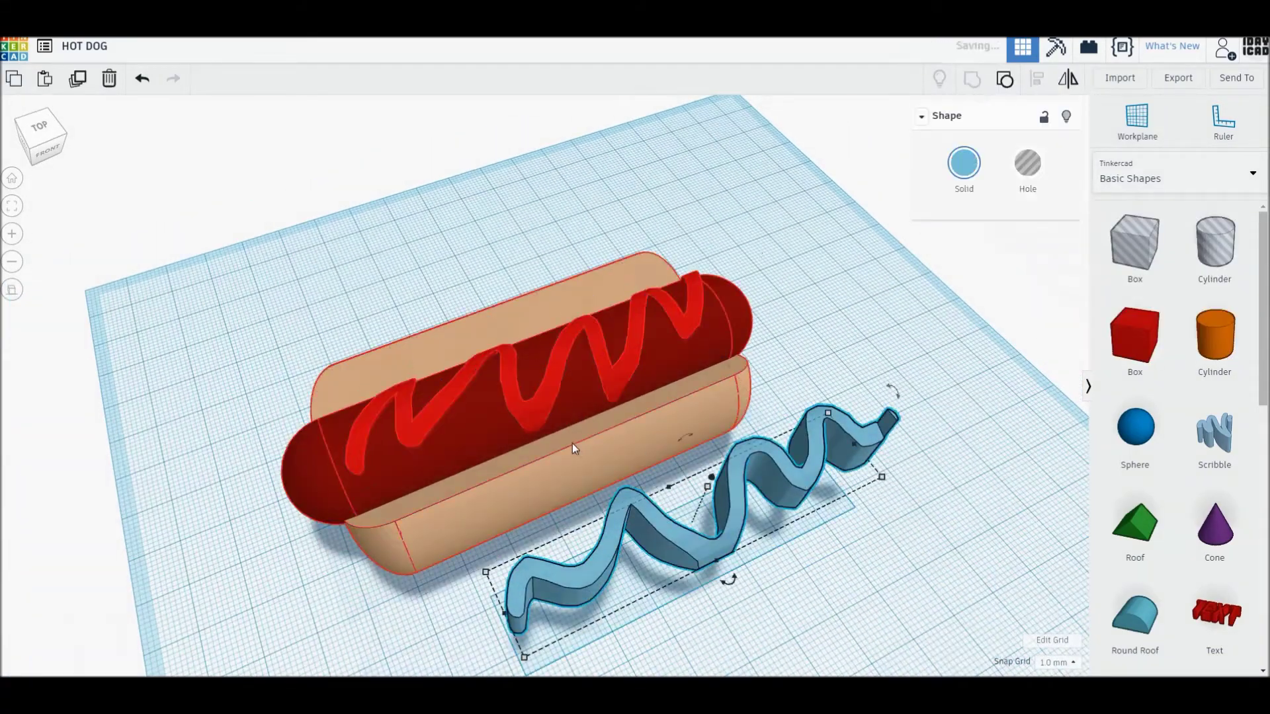
# - Align the second squiggle centred into the sausage and orbit to check the fit
pyautogui.click(1036, 81)
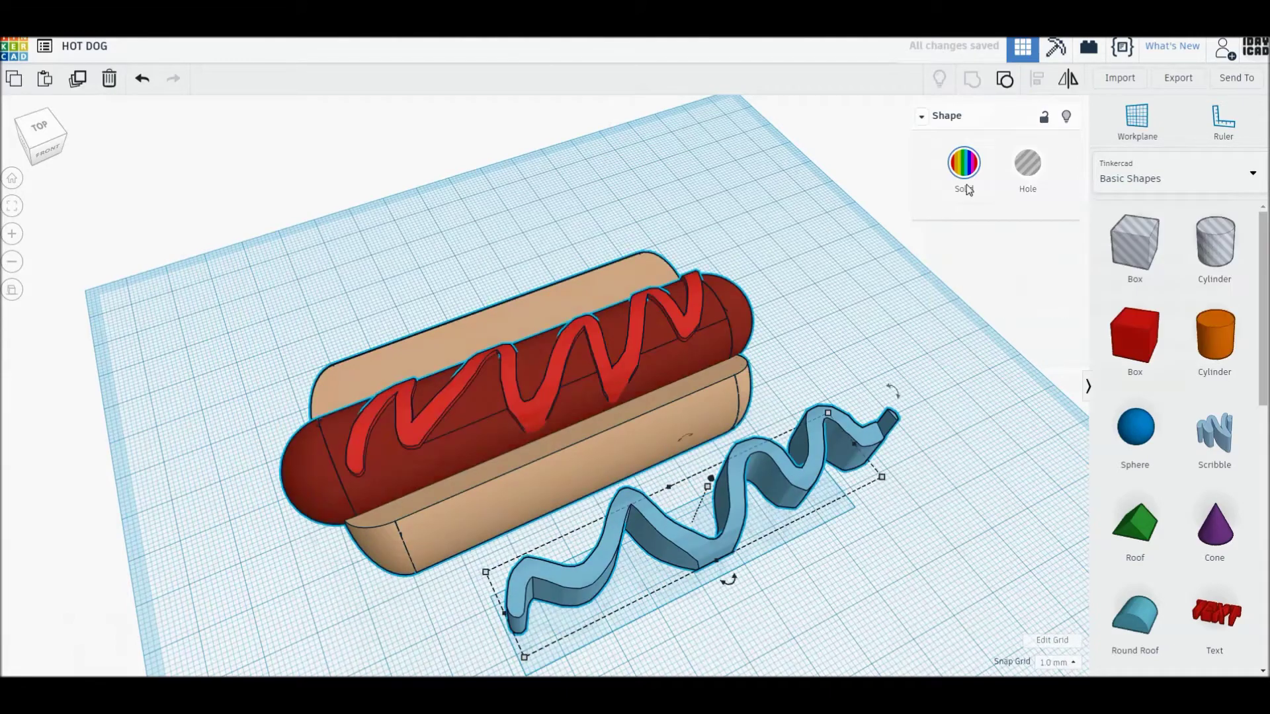
pyautogui.click(327, 581)
pyautogui.click(805, 351)
pyautogui.moveTo(790, 361)
pyautogui.mouseDown(button='right')
pyautogui.moveTo(744, 499)
pyautogui.moveTo(835, 458)
pyautogui.mouseUp(button='right')
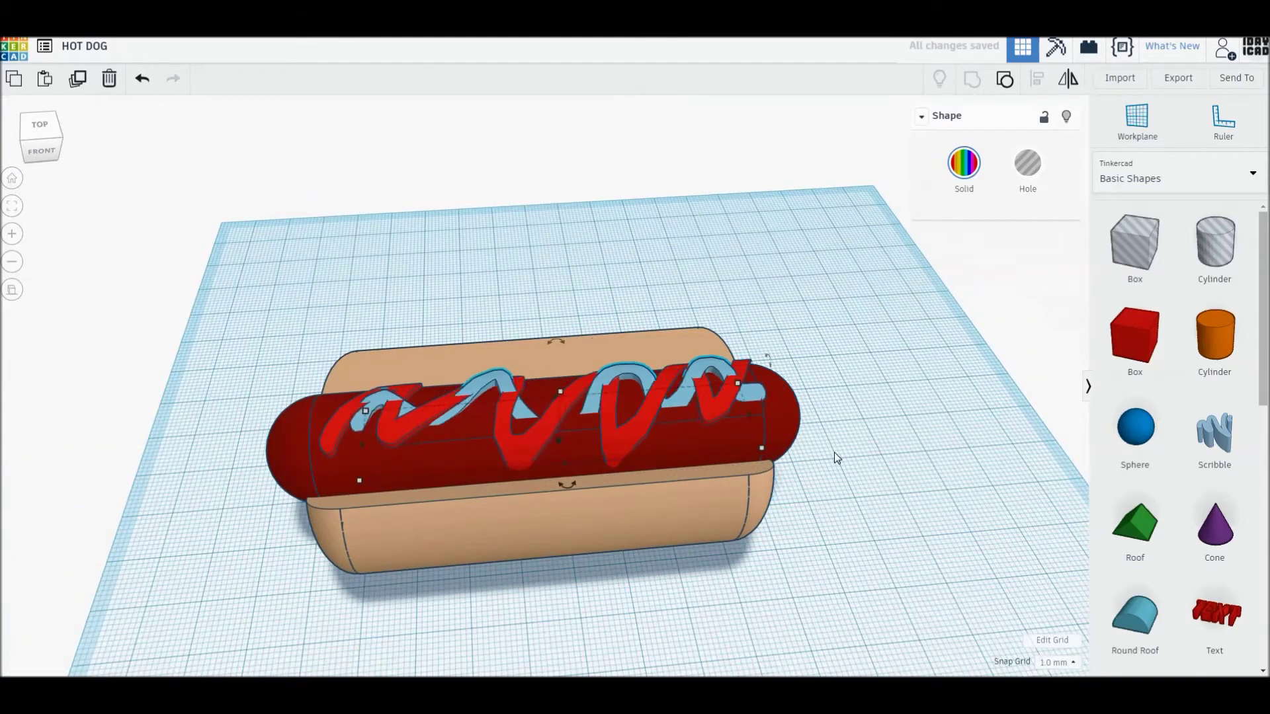
pyautogui.moveTo(835, 452); pyautogui.dragTo(830, 545, button='right')
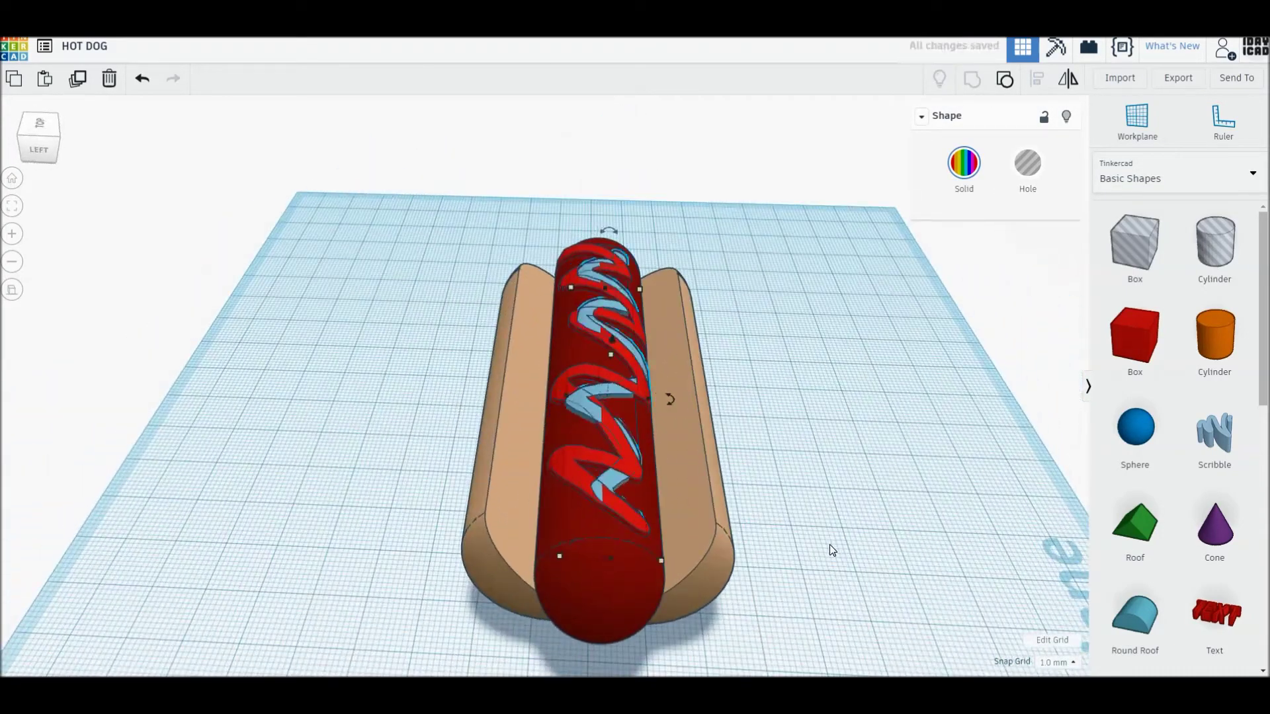
# - Colour the squiggle mustard yellow, then add a new box shrunk to a tiny cube
pyautogui.click(964, 163)
pyautogui.click(827, 430)
pyautogui.moveTo(709, 496); pyautogui.dragTo(642, 476, button='right')
pyautogui.moveTo(848, 511); pyautogui.dragTo(650, 510, button='right')
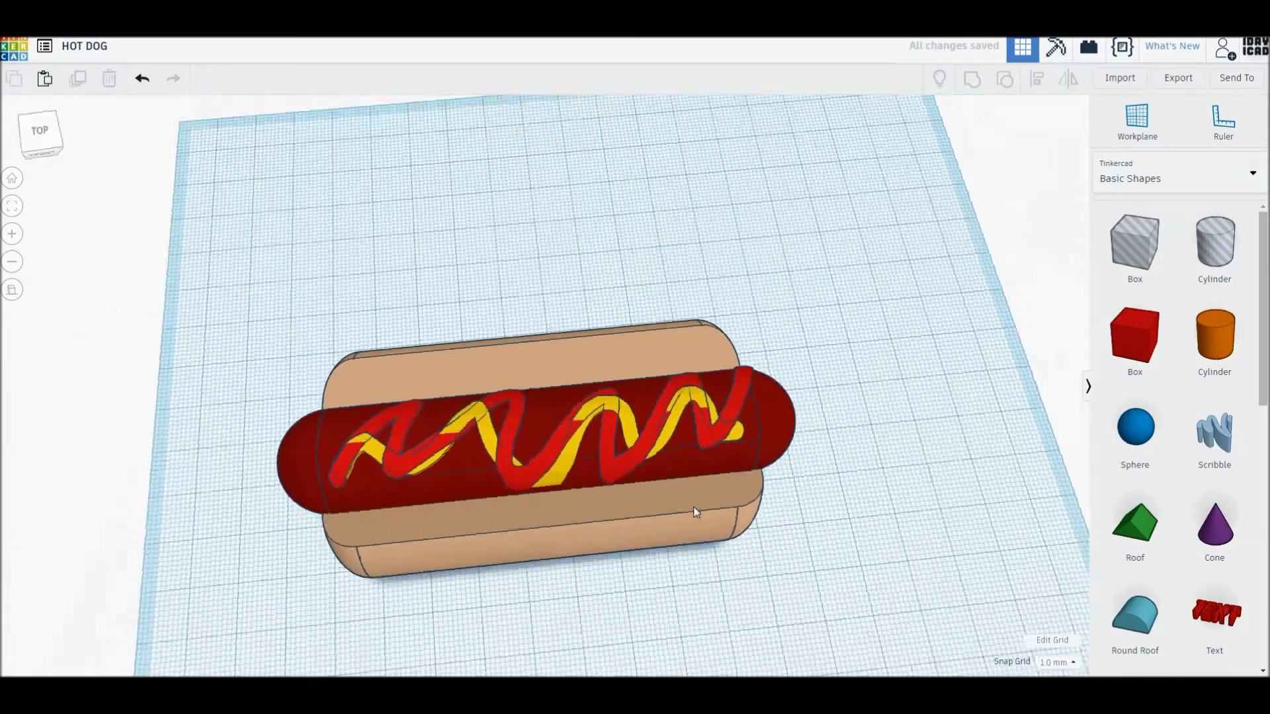
pyautogui.moveTo(1135, 334); pyautogui.dragTo(916, 463)
pyautogui.click(907, 496)
# - Colour the tiny cube green for relish and shift it slightly left
pyautogui.click(911, 470)
pyautogui.click(964, 163)
pyautogui.click(1032, 264)
pyautogui.click(933, 493)
pyautogui.click(910, 470)
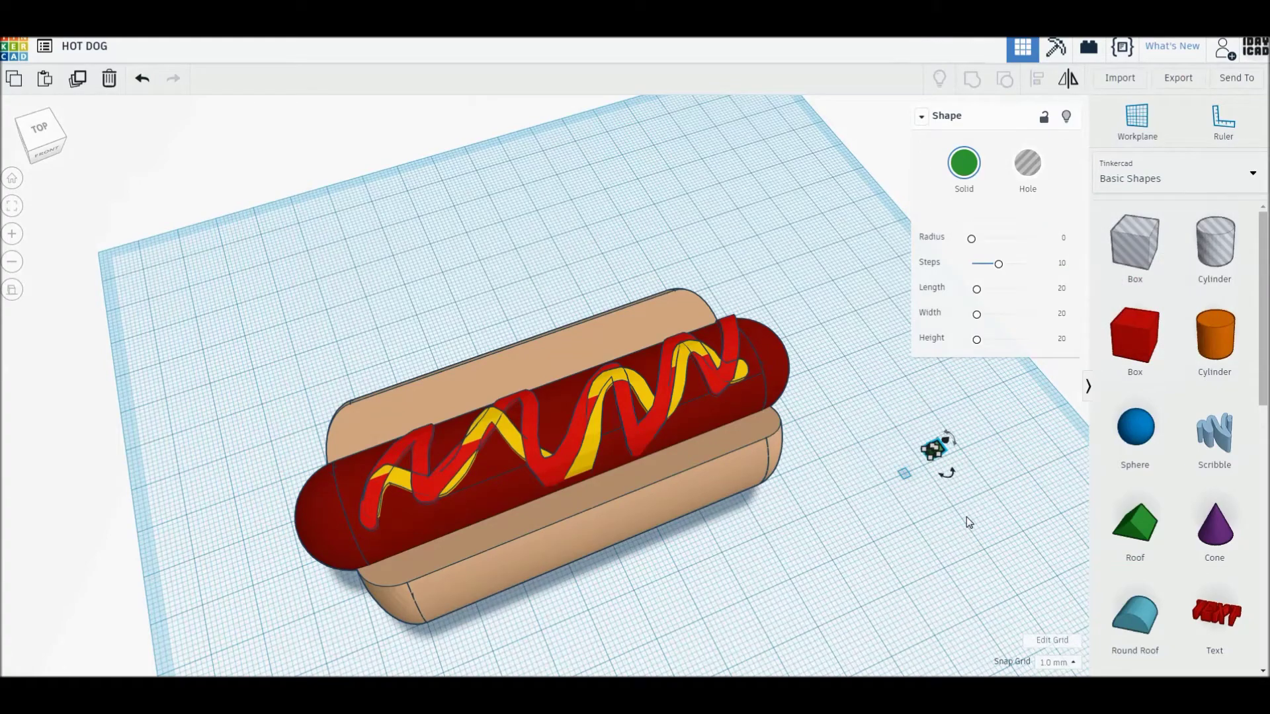
pyautogui.moveTo(911, 470); pyautogui.dragTo(873, 475)
# - Place the green cube on the bun's front edge and rotate it to -15°
pyautogui.click(845, 500)
pyautogui.click(12, 234)
pyautogui.click(12, 178)
pyautogui.moveTo(153, 205)
pyautogui.mouseDown()
pyautogui.moveTo(747, 483)
pyautogui.moveTo(685, 471)
pyautogui.mouseUp()
pyautogui.click(12, 206)
pyautogui.moveTo(684, 470); pyautogui.dragTo(694, 503, button='right')
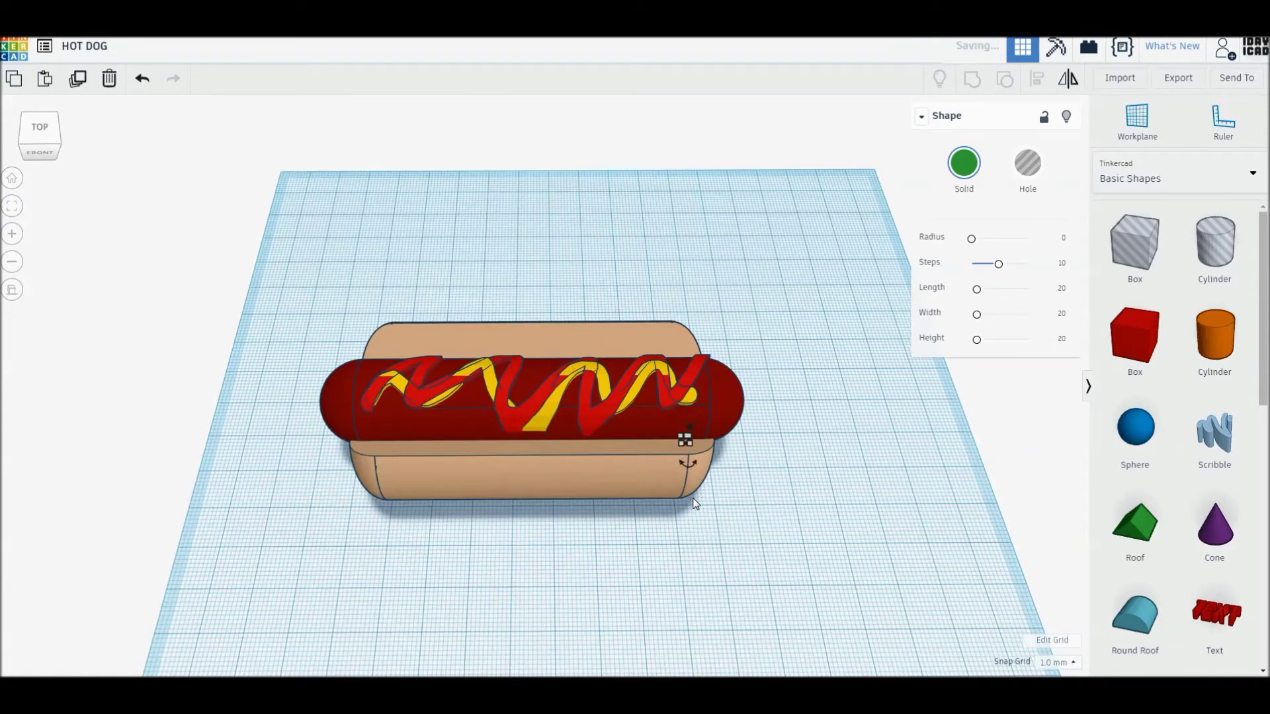
pyautogui.scroll(5, 692, 502)
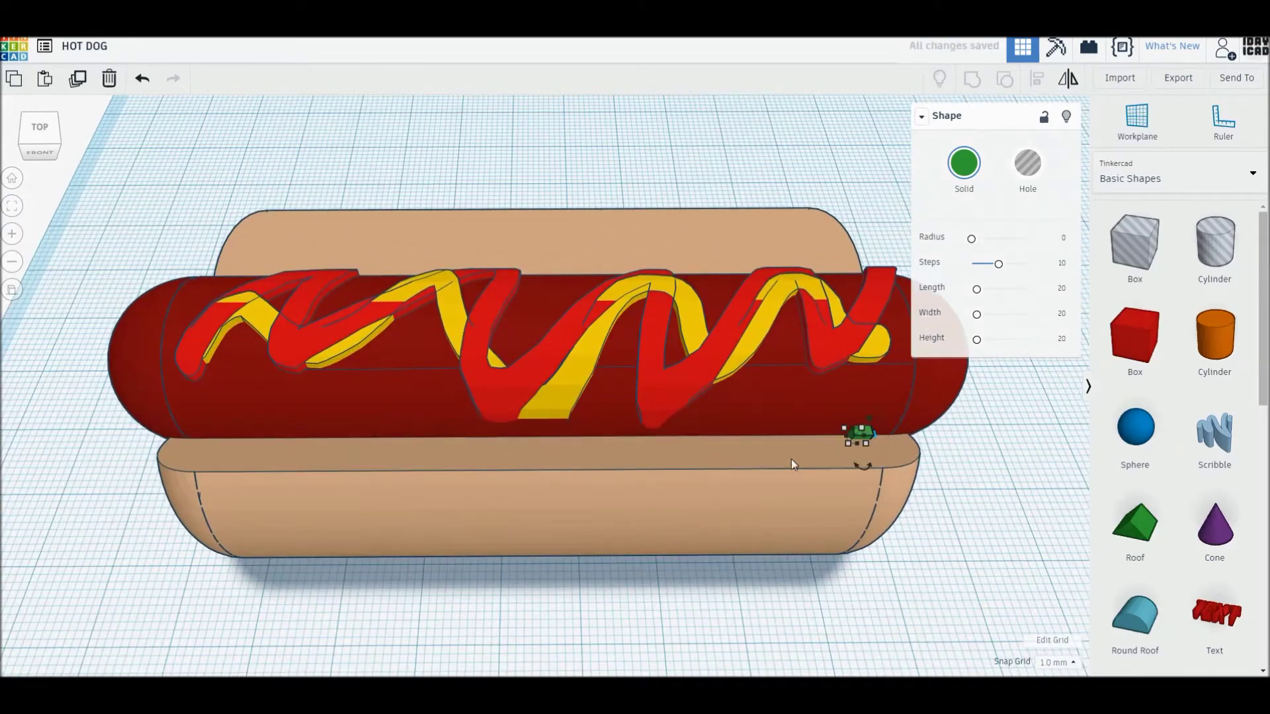
pyautogui.moveTo(864, 466); pyautogui.dragTo(903, 406)
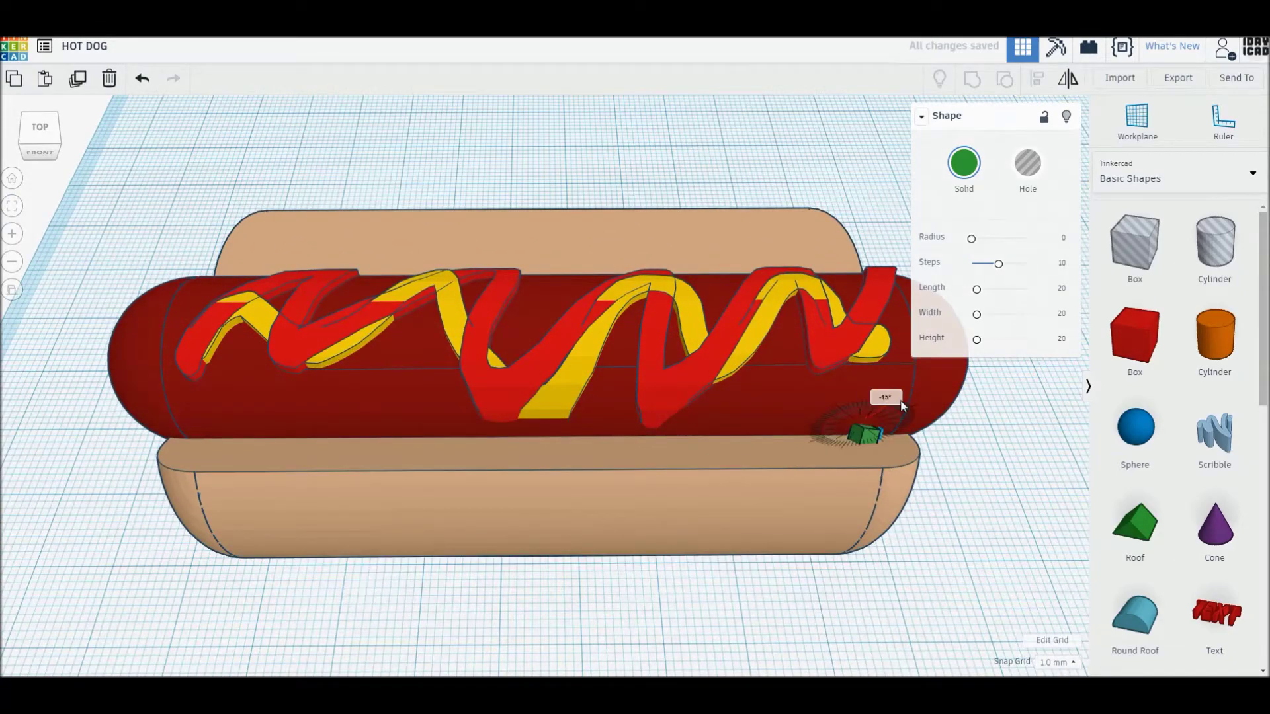
# - Duplicate the relish cube several times, tilting and nudging copies left along the bun
pyautogui.hotkey('ctrl', 'd')
pyautogui.hotkey('ctrl', 'd')
pyautogui.hotkey('ctrl', 'd')
pyautogui.hotkey('ctrl', 'd')
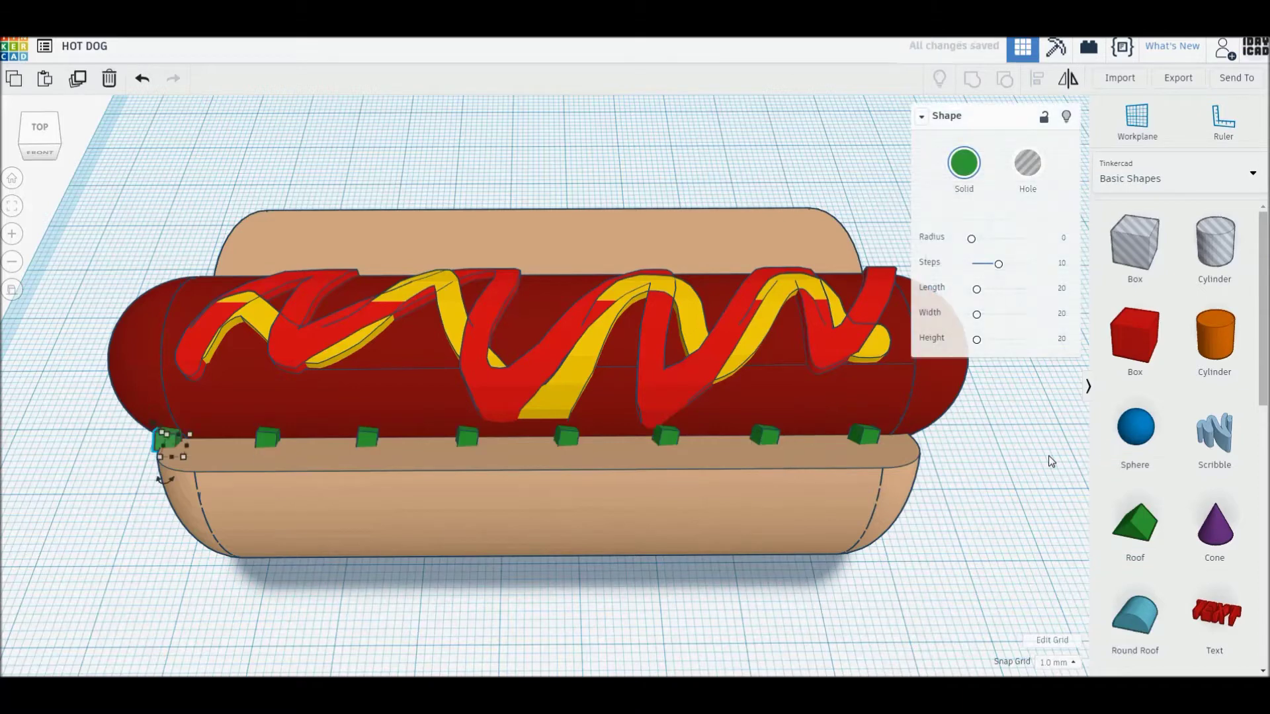
pyautogui.moveTo(363, 438); pyautogui.dragTo(350, 446)
pyautogui.click(564, 441)
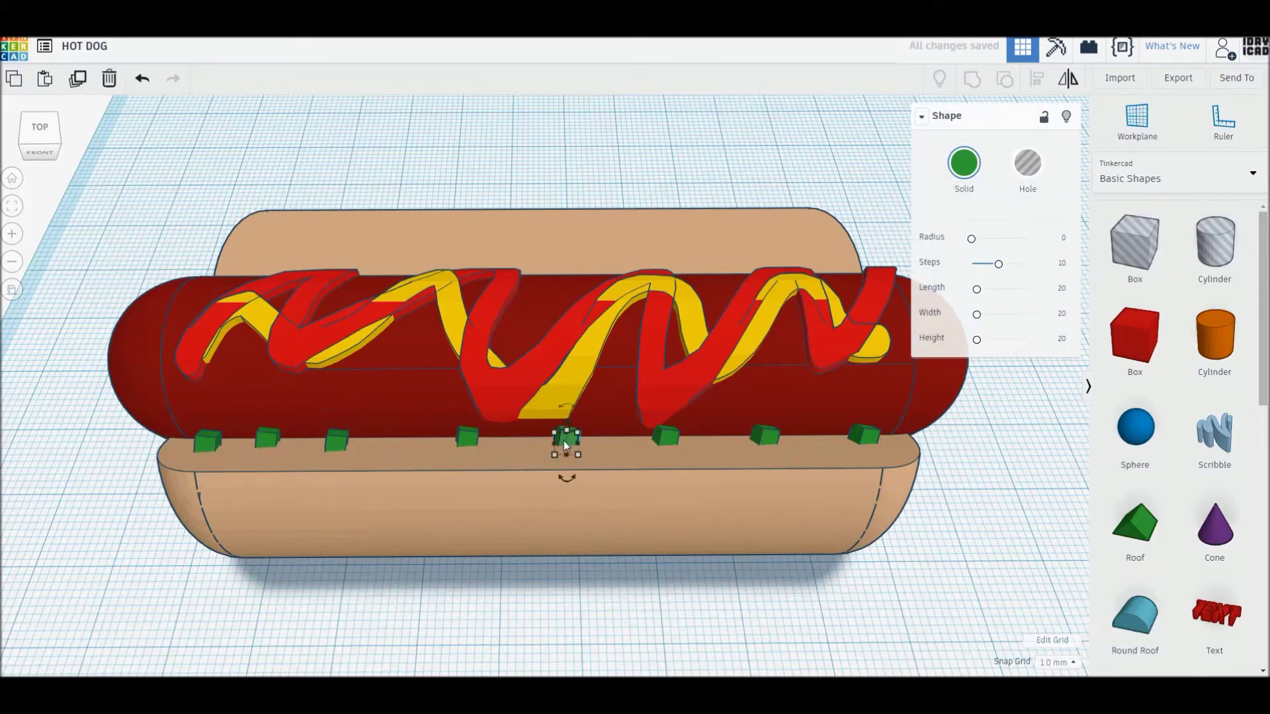
pyautogui.hotkey('ctrl', 'd')
pyautogui.hotkey('shift', 'Left')
pyautogui.hotkey('shift', 'Left')
pyautogui.moveTo(512, 474)
pyautogui.mouseDown()
pyautogui.moveTo(482, 412)
pyautogui.moveTo(558, 482)
pyautogui.mouseUp()
pyautogui.hotkey('ctrl', 'd')
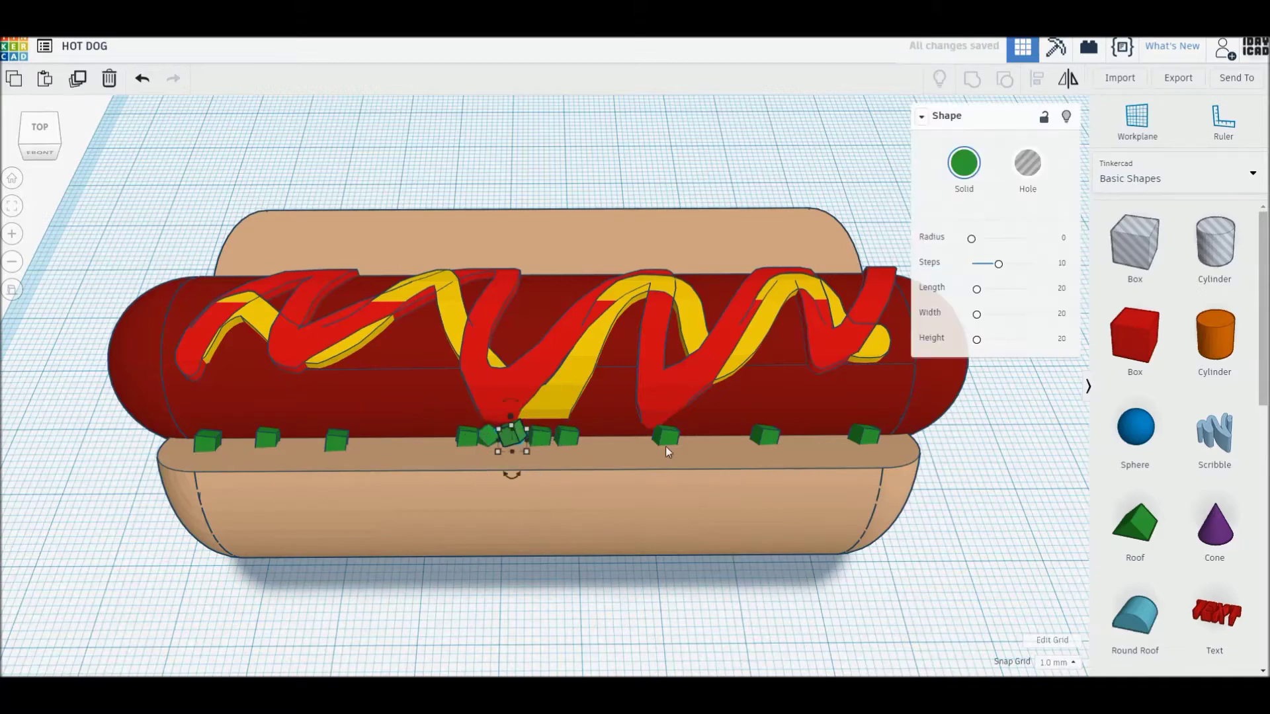
pyautogui.moveTo(622, 430); pyautogui.dragTo(592, 442)
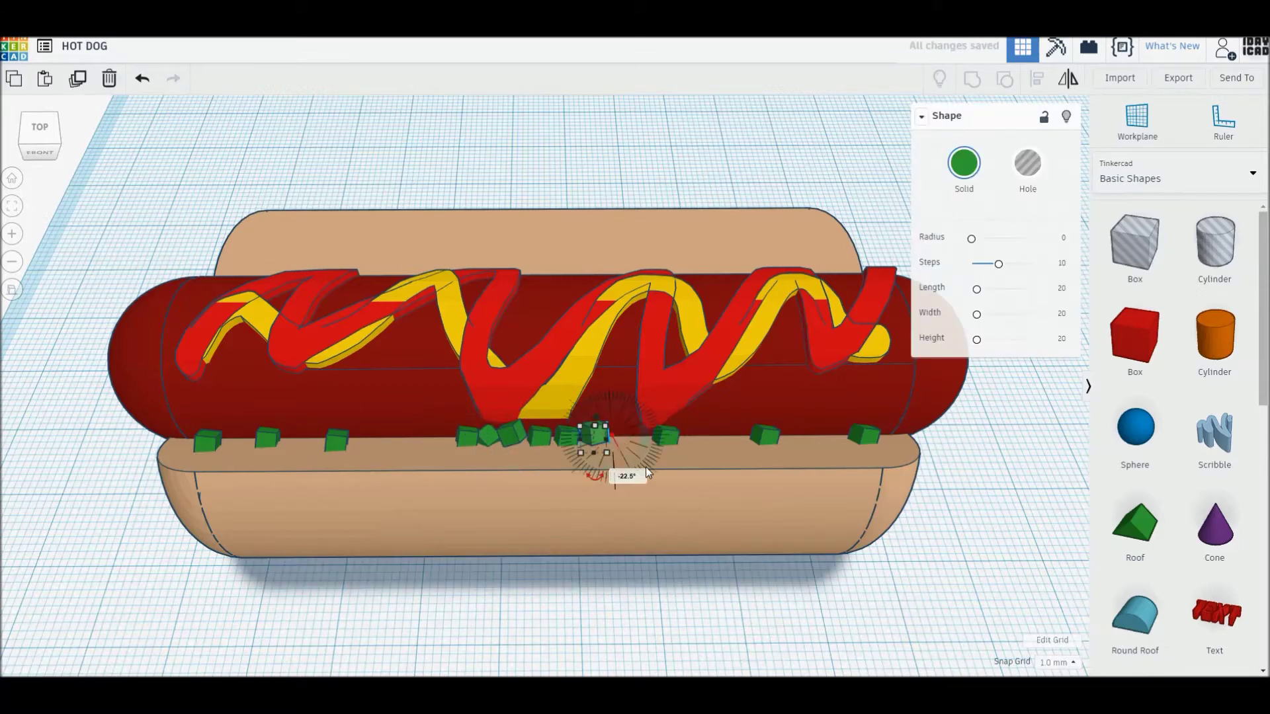
pyautogui.hotkey('shift', 'Left')
pyautogui.hotkey('shift', 'Left')
pyautogui.hotkey('shift', 'Left')
pyautogui.hotkey('shift', 'Left')
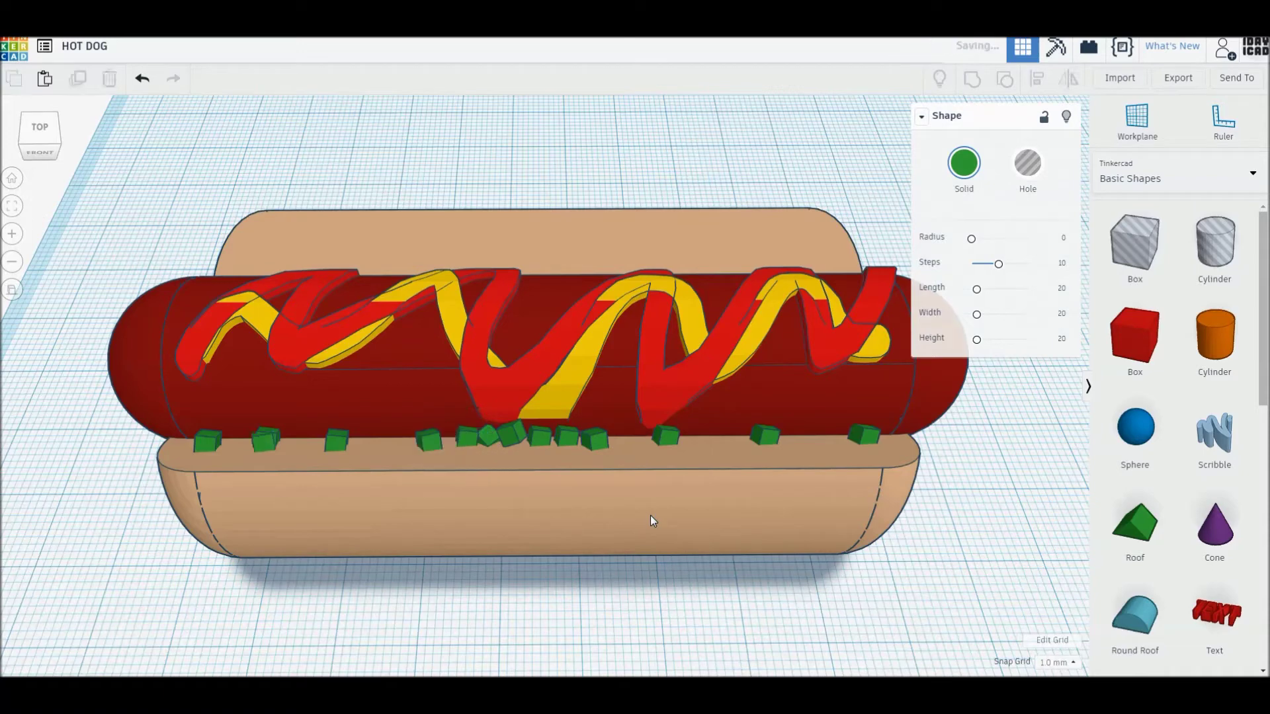
# - Duplicate relish cubes to the right, spread them out and tilt one to -22.5°
pyautogui.hotkey('ctrl', 'd')
pyautogui.hotkey('shift', 'Right')
pyautogui.hotkey('ctrl', 'd')
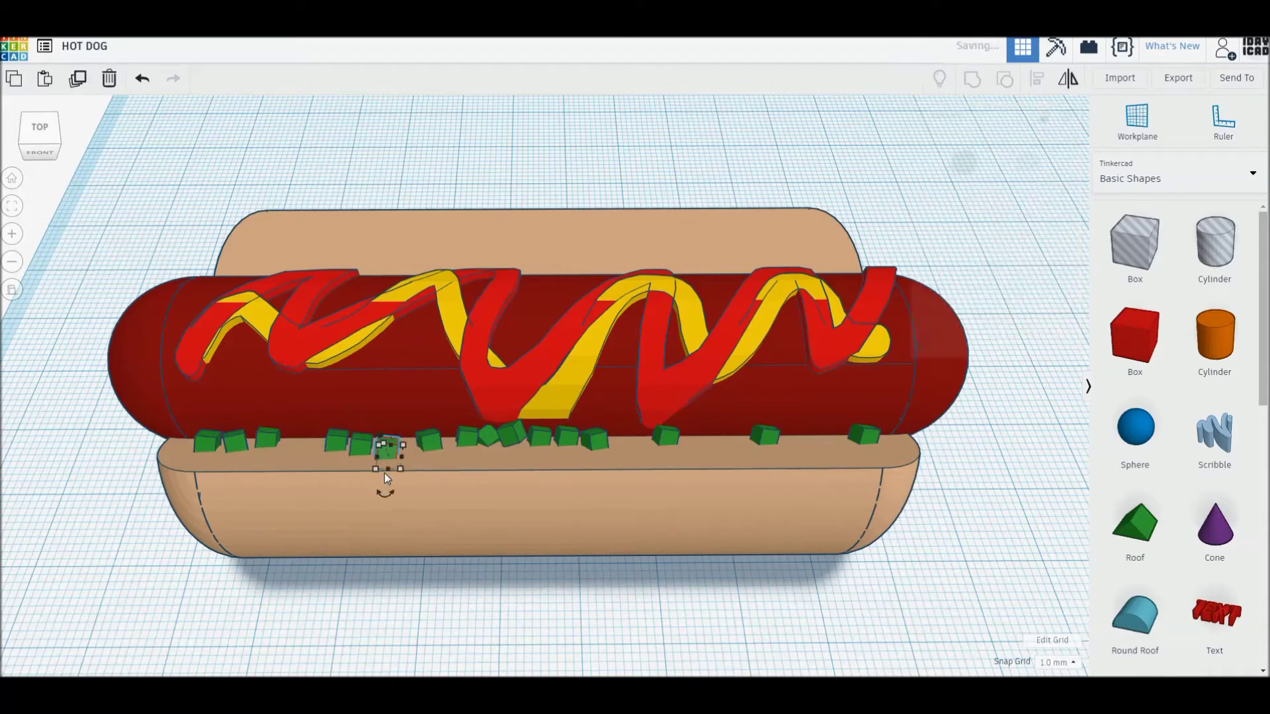
pyautogui.hotkey('shift', 'Right')
pyautogui.moveTo(235, 440); pyautogui.dragTo(304, 438)
pyautogui.moveTo(207, 440); pyautogui.dragTo(257, 442)
pyautogui.click(445, 440)
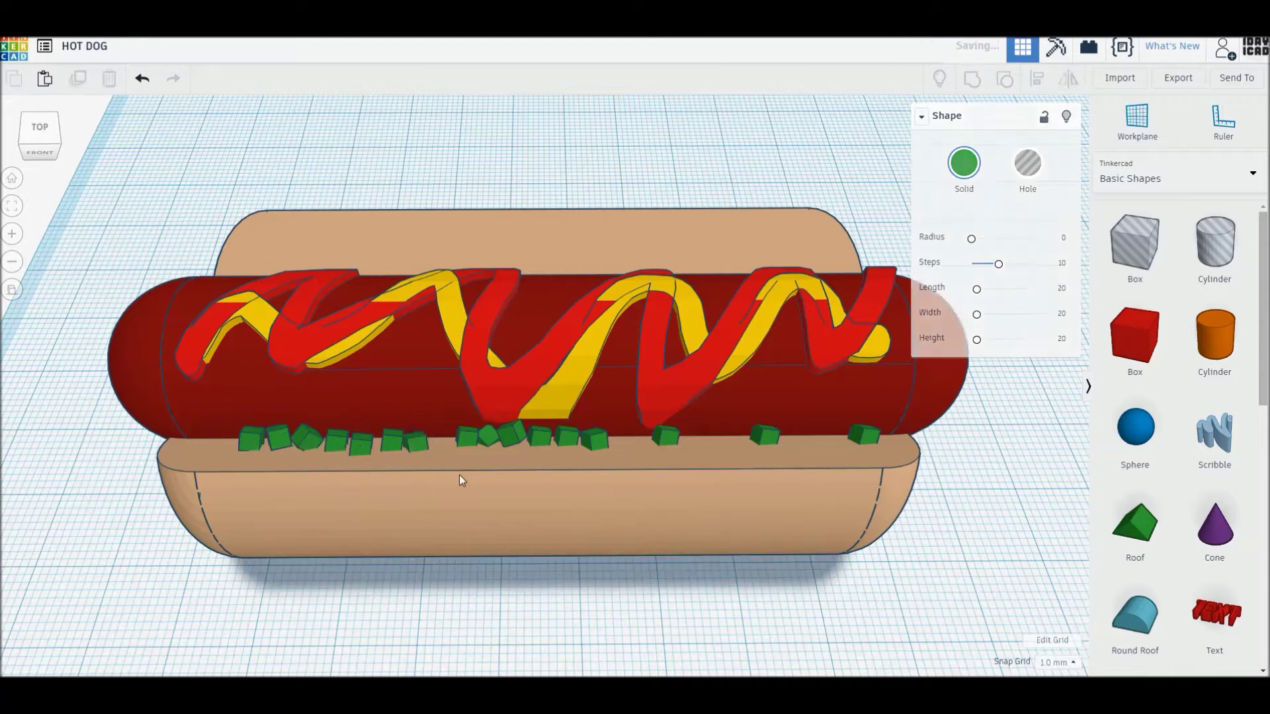
pyautogui.moveTo(459, 475); pyautogui.dragTo(468, 475)
# - Add more relish cubes on the right side, filling gaps along the bun
pyautogui.click(594, 438)
pyautogui.hotkey('ctrl', 'd')
pyautogui.hotkey('shift', 'Right')
pyautogui.moveTo(623, 440); pyautogui.dragTo(701, 440)
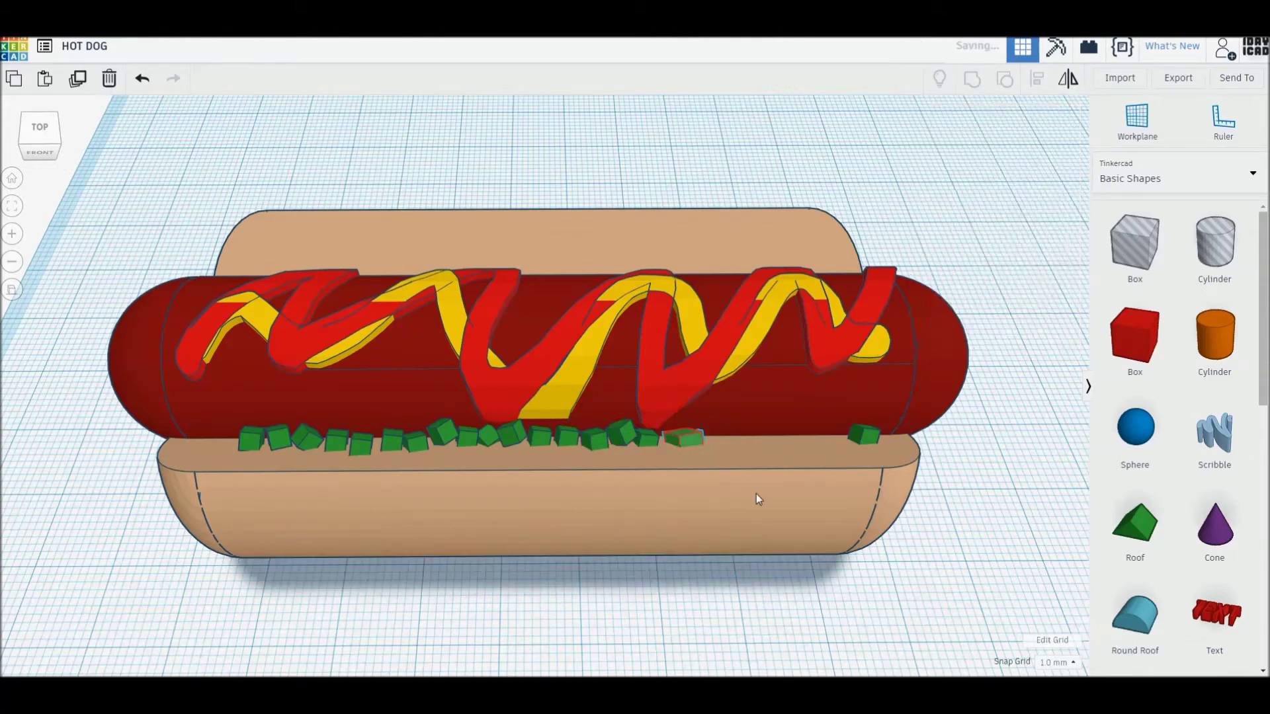
pyautogui.moveTo(740, 447)
pyautogui.mouseDown()
pyautogui.moveTo(725, 446)
pyautogui.moveTo(834, 439)
pyautogui.mouseUp()
pyautogui.hotkey('ctrl', 'd')
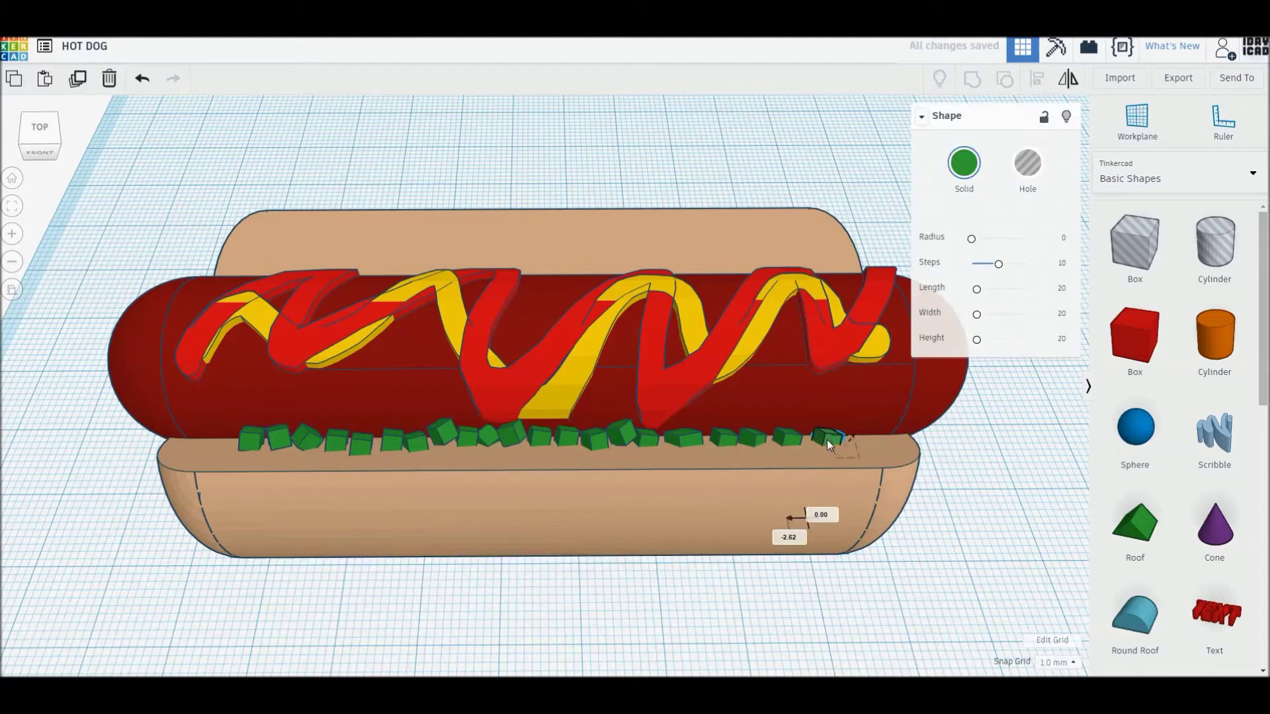
# - Select nine relish cubes along the bun and nudge them right and toward the front
pyautogui.click(278, 437)
pyautogui.keyDown('shift'); pyautogui.click(360, 444); pyautogui.keyUp('shift')
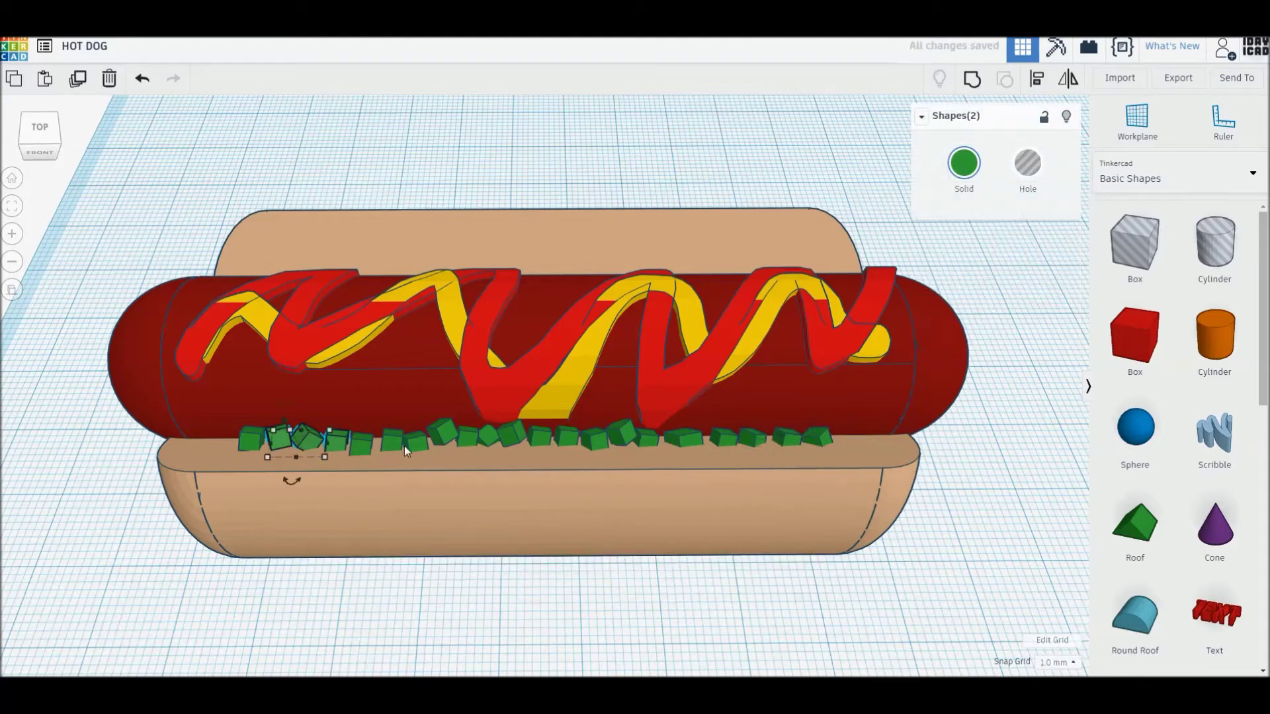
pyautogui.keyDown('shift'); pyautogui.click(442, 431); pyautogui.keyUp('shift')
pyautogui.keyDown('shift'); pyautogui.click(510, 434); pyautogui.keyUp('shift')
pyautogui.keyDown('shift'); pyautogui.click(568, 437); pyautogui.keyUp('shift')
pyautogui.keyDown('shift'); pyautogui.click(622, 433); pyautogui.keyUp('shift')
pyautogui.keyDown('shift'); pyautogui.click(685, 438); pyautogui.keyUp('shift')
pyautogui.keyDown('shift'); pyautogui.click(724, 438); pyautogui.keyUp('shift')
pyautogui.keyDown('shift'); pyautogui.click(787, 436); pyautogui.keyUp('shift')
pyautogui.press('Down')
pyautogui.press('Down')
pyautogui.press('Right')
pyautogui.press('Right')
pyautogui.press('Right')
pyautogui.click(1061, 563)
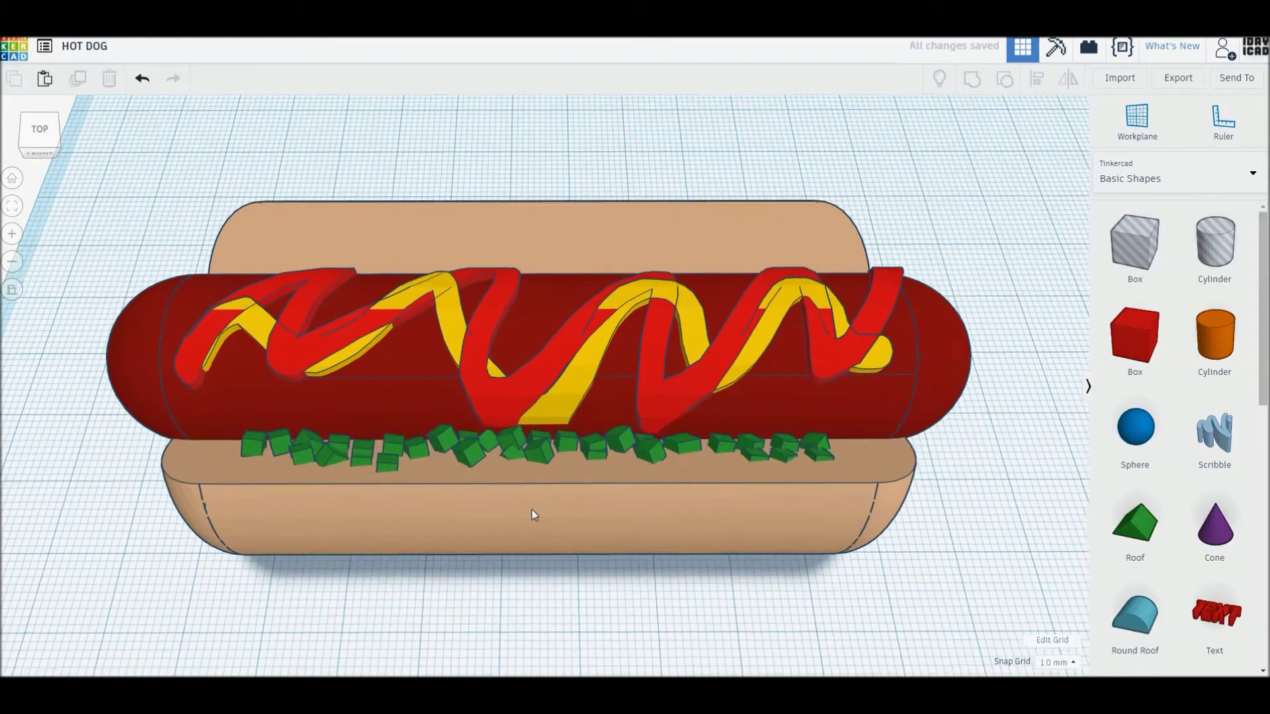
# - Select all nine green relish cubes along the bun
pyautogui.click(327, 446)
pyautogui.keyDown('shift'); pyautogui.click(396, 447); pyautogui.keyUp('shift')
pyautogui.keyDown('shift'); pyautogui.click(439, 443); pyautogui.keyUp('shift')
pyautogui.keyDown('shift'); pyautogui.click(512, 442); pyautogui.keyUp('shift')
pyautogui.keyDown('shift'); pyautogui.click(629, 446); pyautogui.keyUp('shift')
pyautogui.keyDown('shift'); pyautogui.click(685, 446); pyautogui.keyUp('shift')
pyautogui.keyDown('shift'); pyautogui.click(739, 450); pyautogui.keyUp('shift')
pyautogui.keyDown('shift'); pyautogui.click(787, 444); pyautogui.keyUp('shift')
pyautogui.keyDown('shift'); pyautogui.click(817, 446); pyautogui.keyUp('shift')
pyautogui.moveTo(676, 408); pyautogui.dragTo(681, 449, button='middle')
# - Duplicate the relish cubes, shift the copies to the bun's back edge and colour them white
pyautogui.hotkey('ctrl', 'd')
pyautogui.hotkey('shift', 'Up')
pyautogui.hotkey('shift', 'Up')
pyautogui.hotkey('shift', 'Up')
pyautogui.hotkey('shift', 'Up')
pyautogui.click(963, 163)
pyautogui.click(1189, 285)
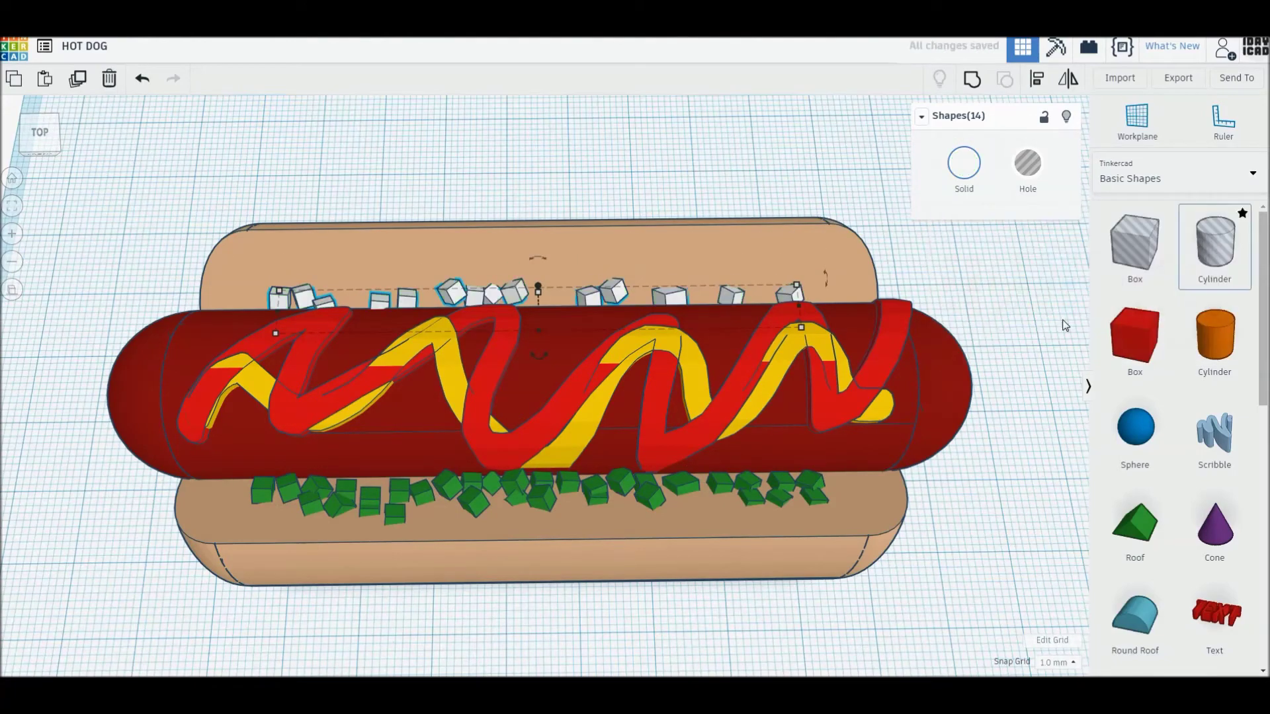
# - From the top view, nudge two onion cubes right, then left and back
pyautogui.click(40, 133)
pyautogui.click(271, 291)
pyautogui.keyDown('shift'); pyautogui.click(375, 299); pyautogui.keyUp('shift')
pyautogui.press('Right')
pyautogui.press('Right')
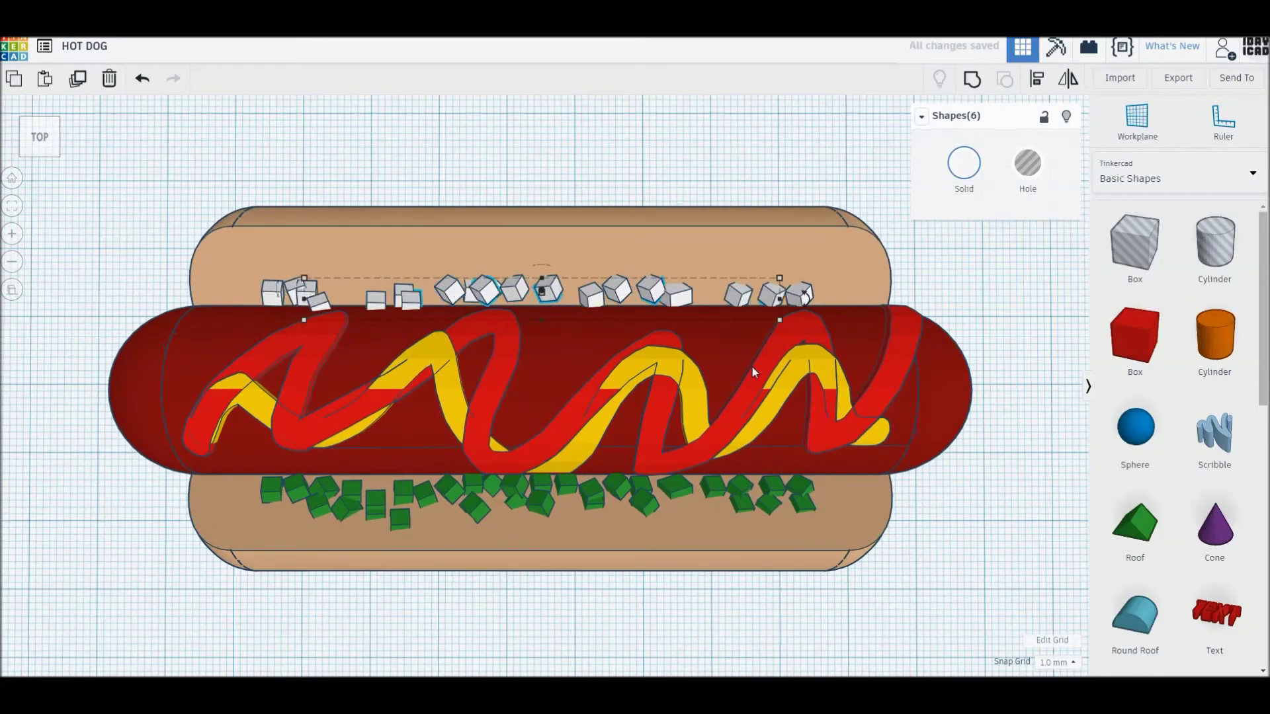
pyautogui.press('Right')
pyautogui.press('Right')
pyautogui.press('Right')
pyautogui.press('Right')
pyautogui.press('Right')
pyautogui.press('Right')
pyautogui.press('Right')
pyautogui.press('Right')
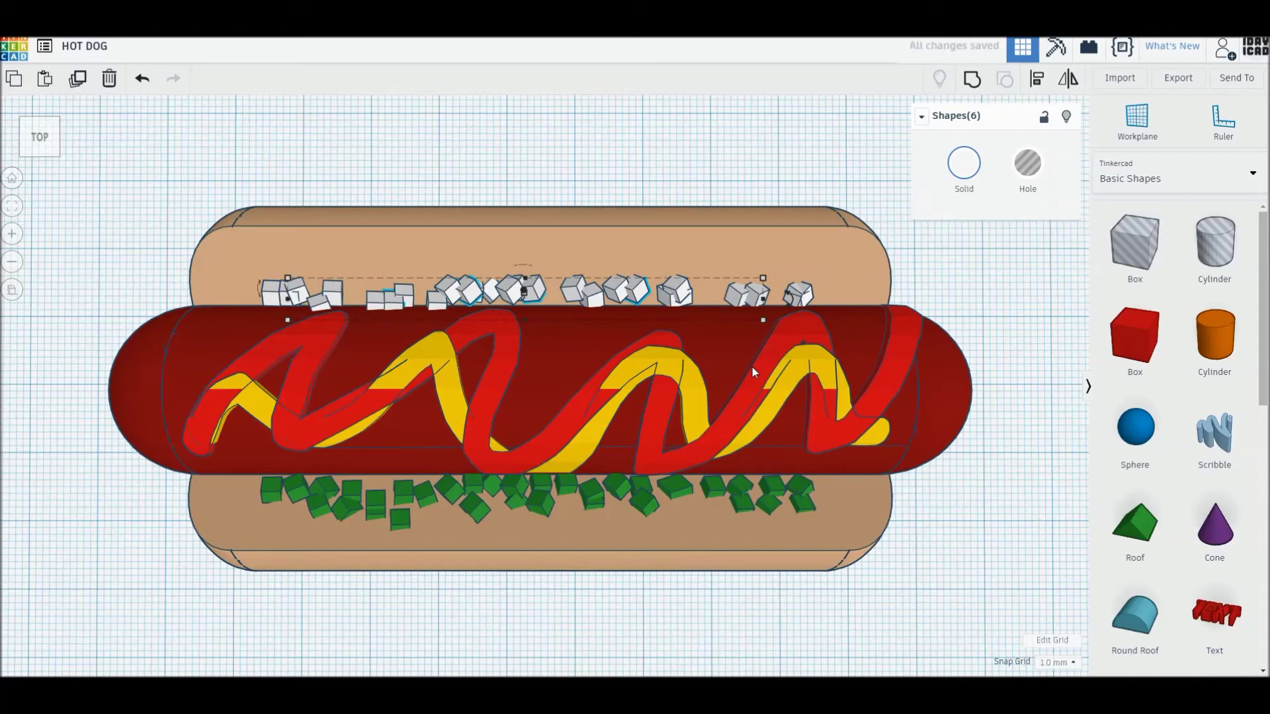
pyautogui.press('Left')
pyautogui.press('Left')
pyautogui.press('Left')
pyautogui.press('Up')
pyautogui.press('Up')
# - Reposition another onion cube, then fit the view and select every hot dog part
pyautogui.click(754, 286)
pyautogui.keyDown('shift'); pyautogui.click(340, 292); pyautogui.keyUp('shift')
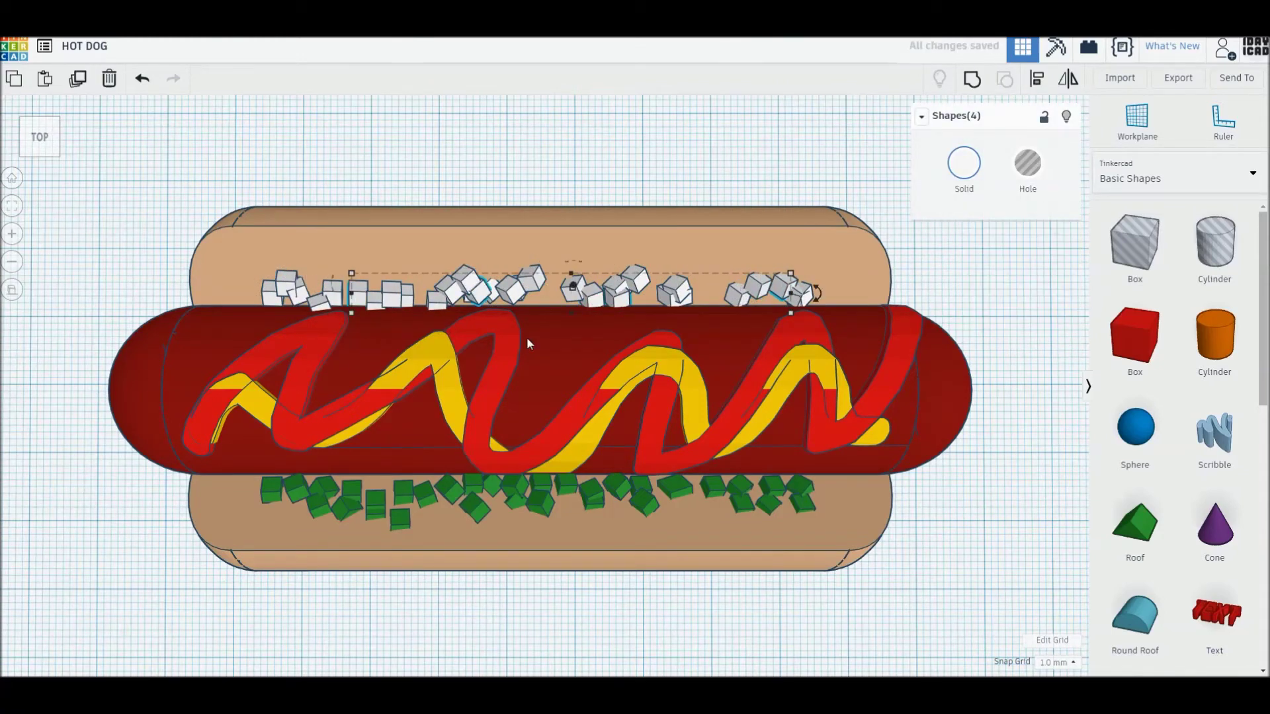
pyautogui.moveTo(549, 297); pyautogui.dragTo(558, 303)
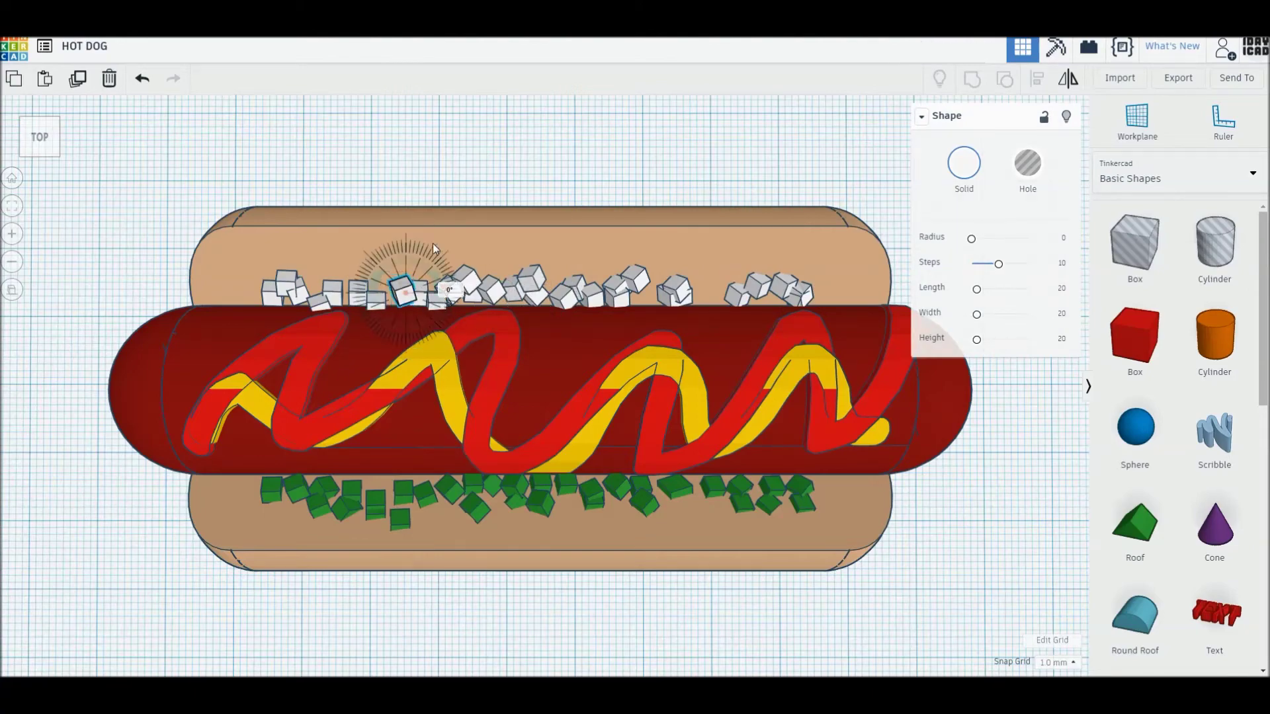
pyautogui.click(12, 178)
pyautogui.moveTo(119, 199); pyautogui.dragTo(953, 400)
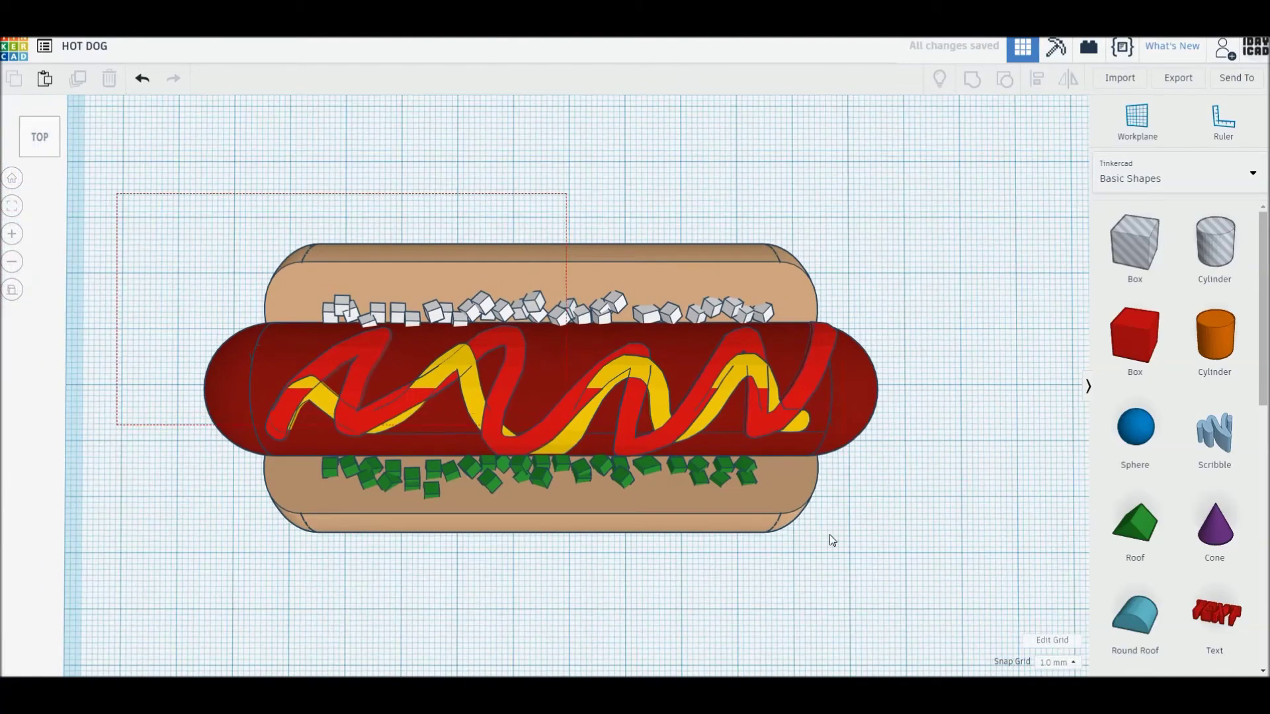
# - Group the hot dog parts, place a copy in front, and angle the rear hot dog slightly
pyautogui.hotkey('ctrl', 'g')
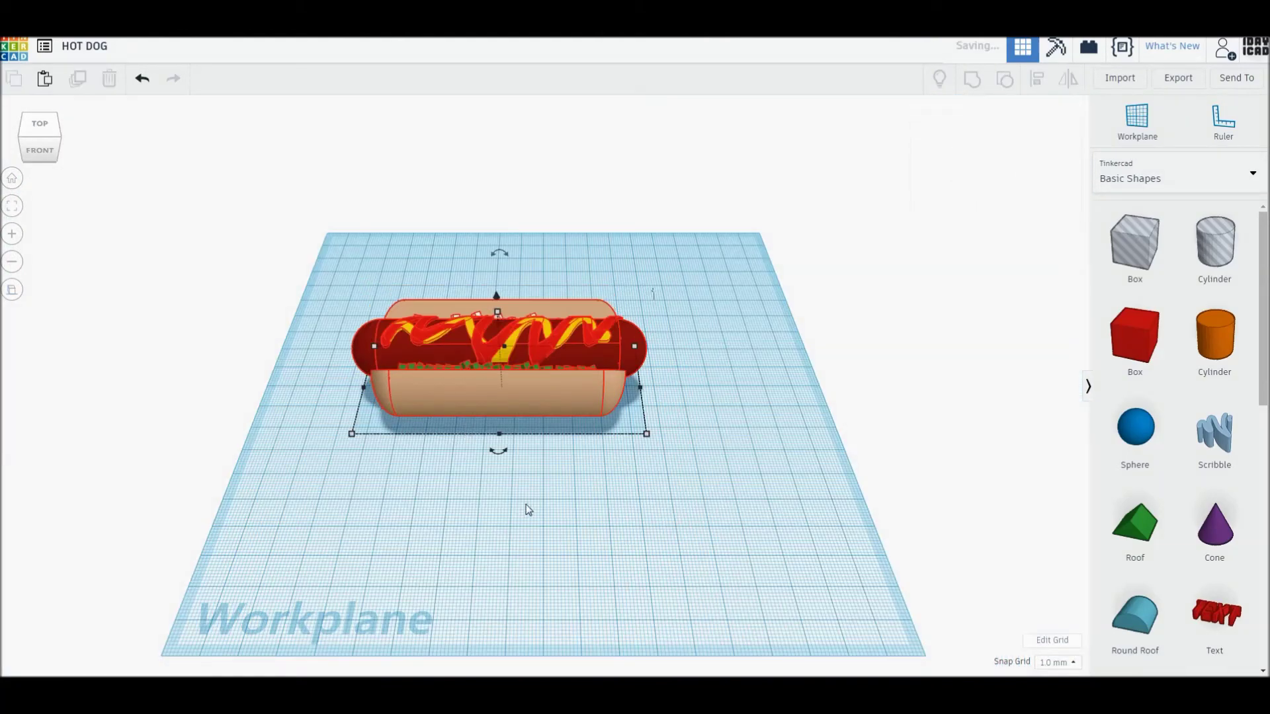
pyautogui.keyDown('alt'); pyautogui.moveTo(527, 406); pyautogui.dragTo(647, 483); pyautogui.keyUp('alt')
pyautogui.click(477, 344)
pyautogui.moveTo(497, 455)
pyautogui.mouseDown()
pyautogui.moveTo(584, 535)
pyautogui.moveTo(622, 612)
pyautogui.mouseUp()
# - Rotate the front hot dog to match and shift it up and right beside the first
pyautogui.click(549, 483)
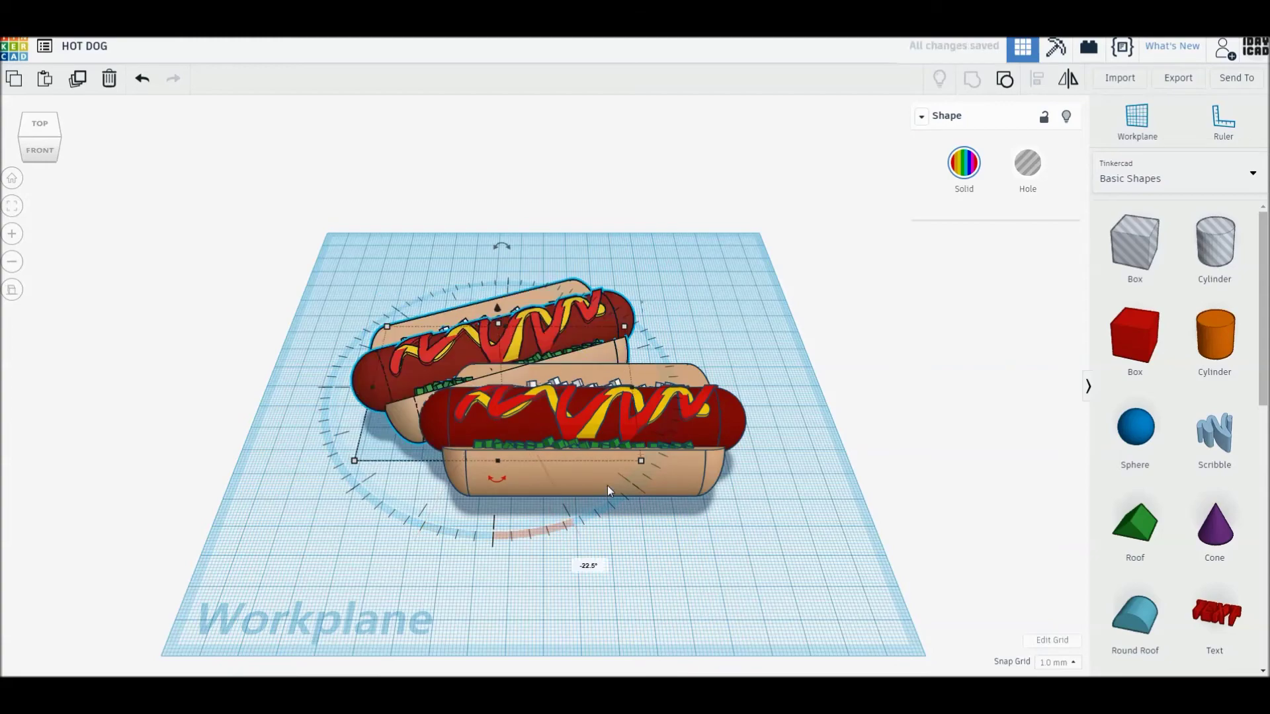
pyautogui.moveTo(583, 530); pyautogui.dragTo(793, 633)
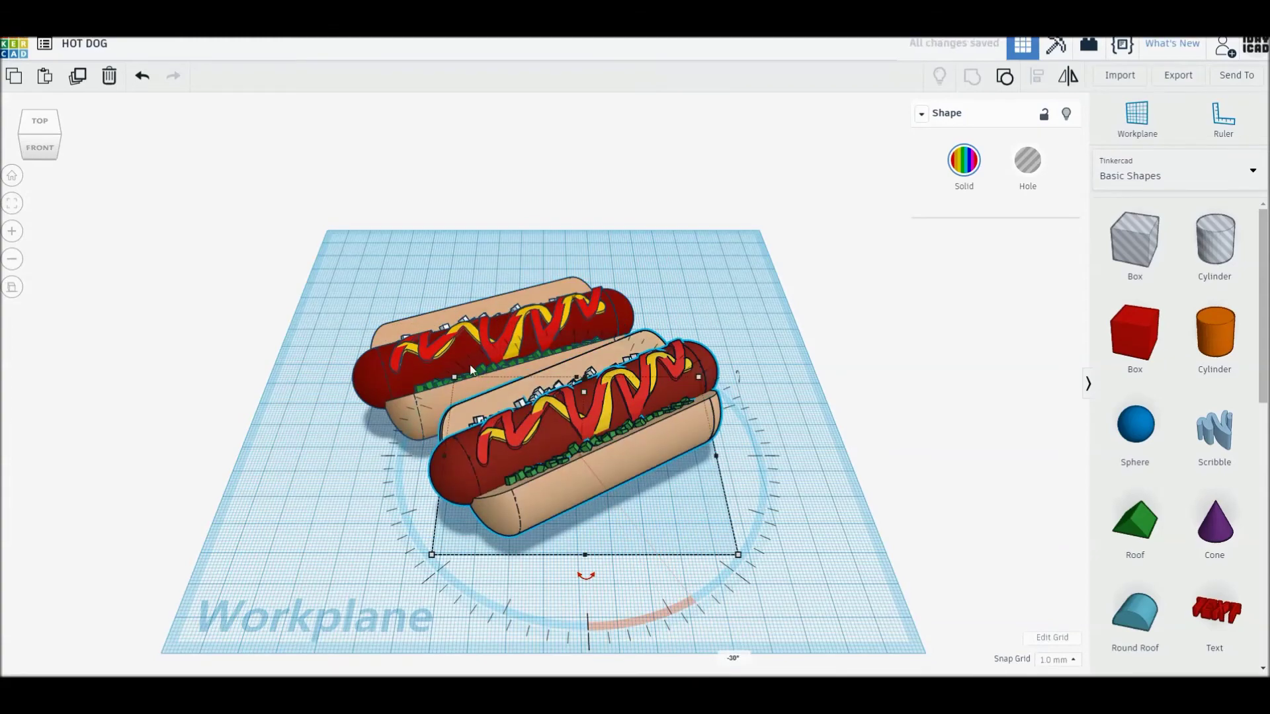
pyautogui.moveTo(612, 443); pyautogui.dragTo(652, 407)
pyautogui.click(479, 367)
pyautogui.moveTo(479, 367); pyautogui.dragTo(843, 466, button='right')
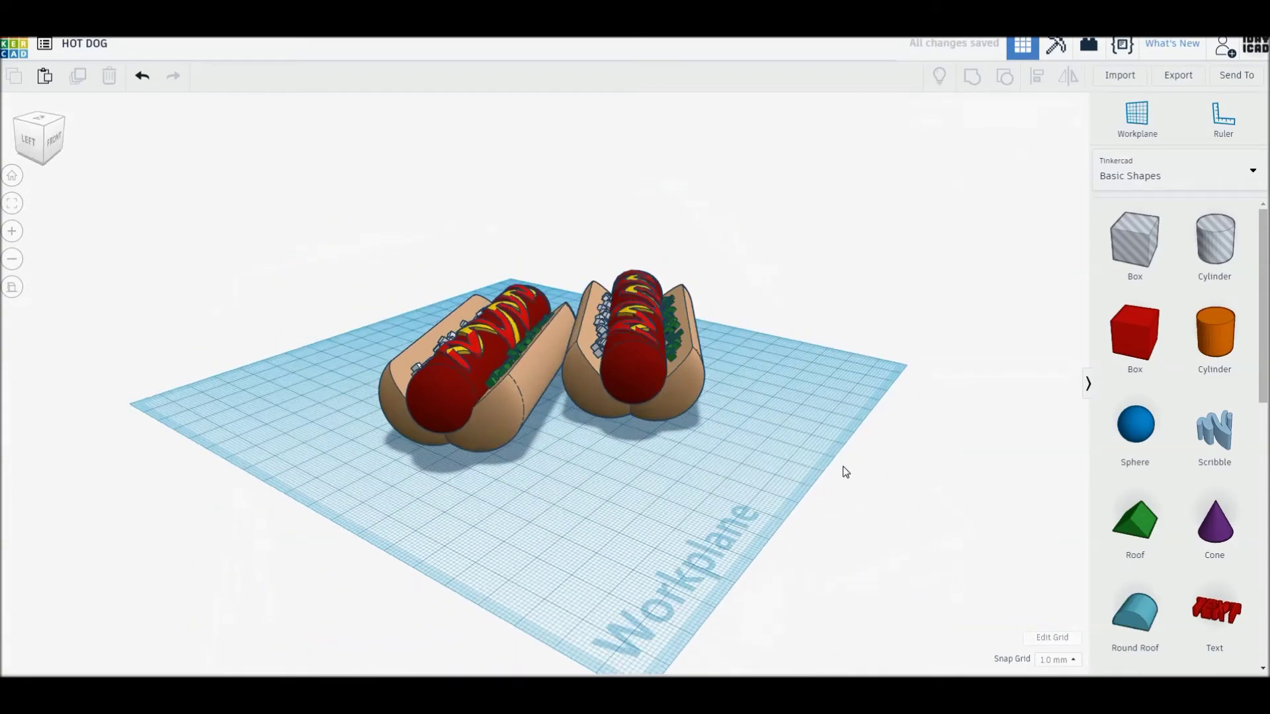
# - Reset to Home view and zoom in until both hot dogs fill the workplane
pyautogui.click(12, 176)
pyautogui.click(12, 203)
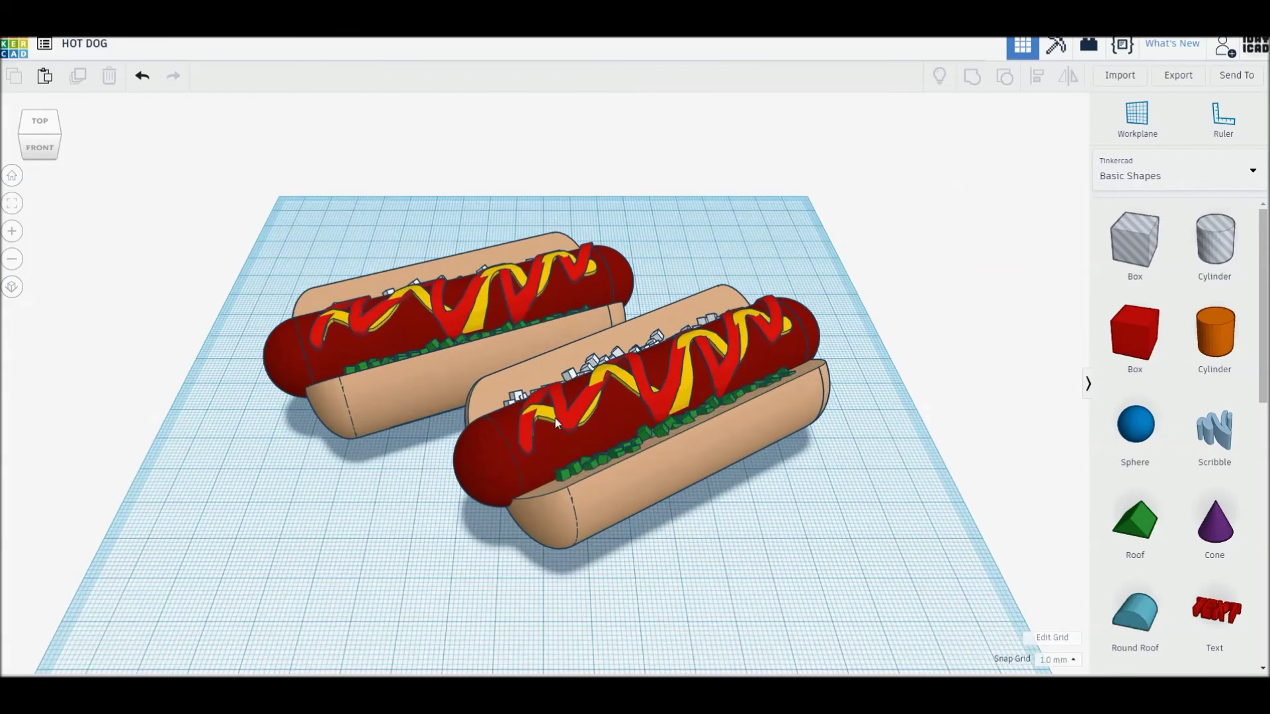